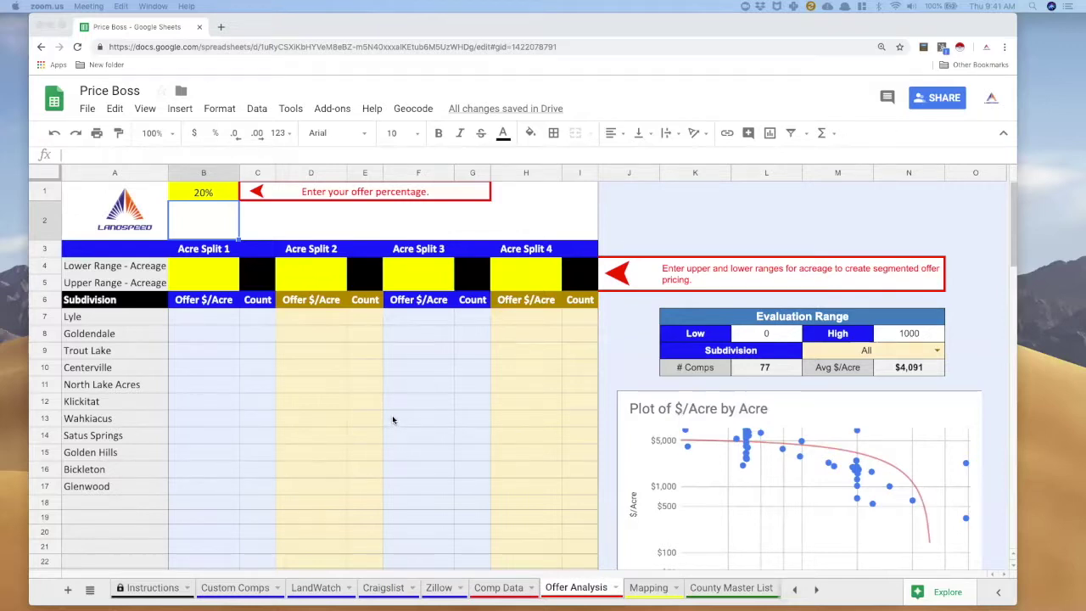
- Scroll the Offer Analysis sheet down to the Evaluation Range box and $/Acre by Acre plot
{"action": "scroll", "coordinate": [392, 419], "scroll_direction": "down", "scroll_amount": 2}
- Leave the Evaluation Range subdivision filter at All, then view the Comp Data sheet
{"action": "scroll", "coordinate": [391, 419], "scroll_direction": "down", "scroll_amount": 1}
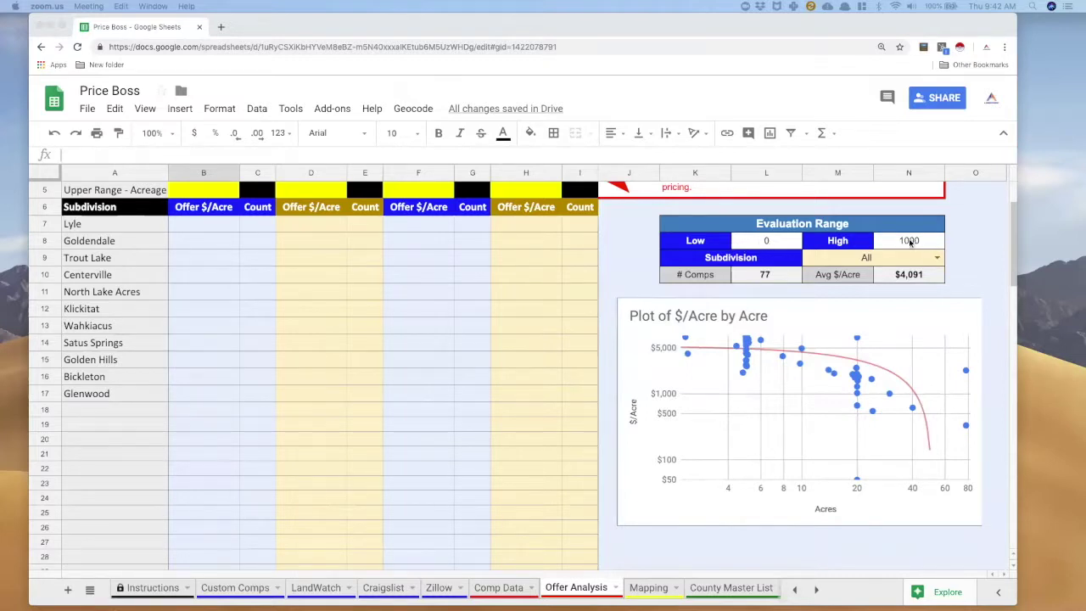
{"action": "left_click", "coordinate": [937, 258]}
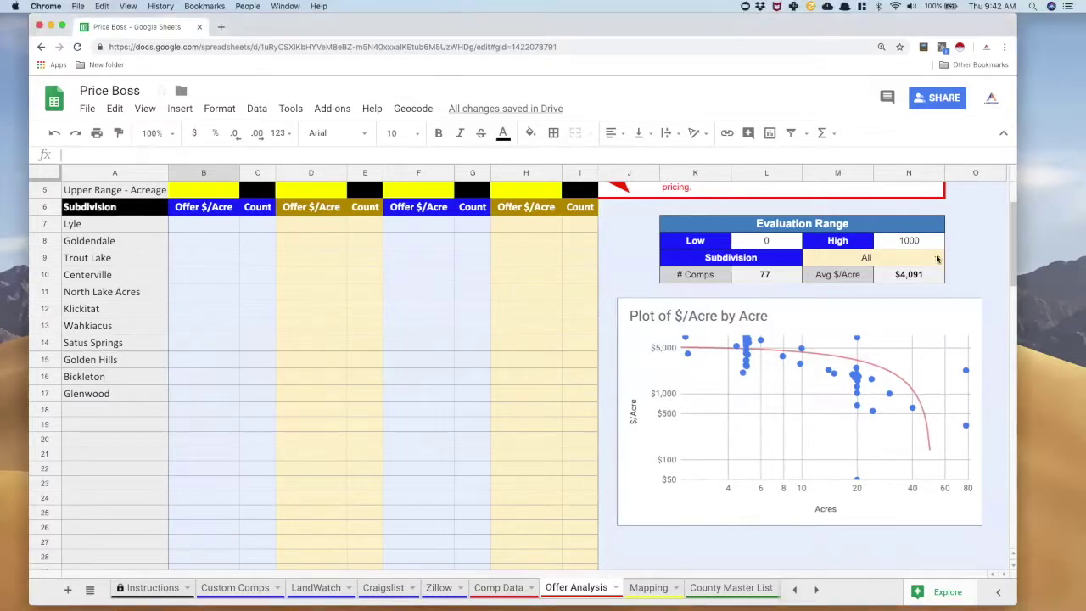
{"action": "left_click", "coordinate": [936, 258]}
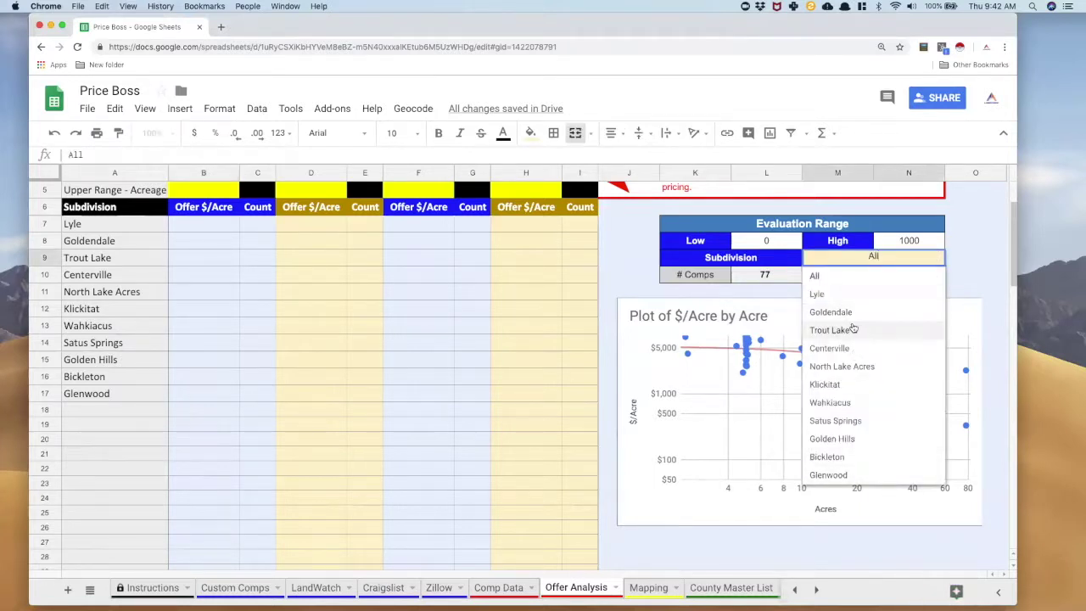
{"action": "left_click", "coordinate": [816, 276]}
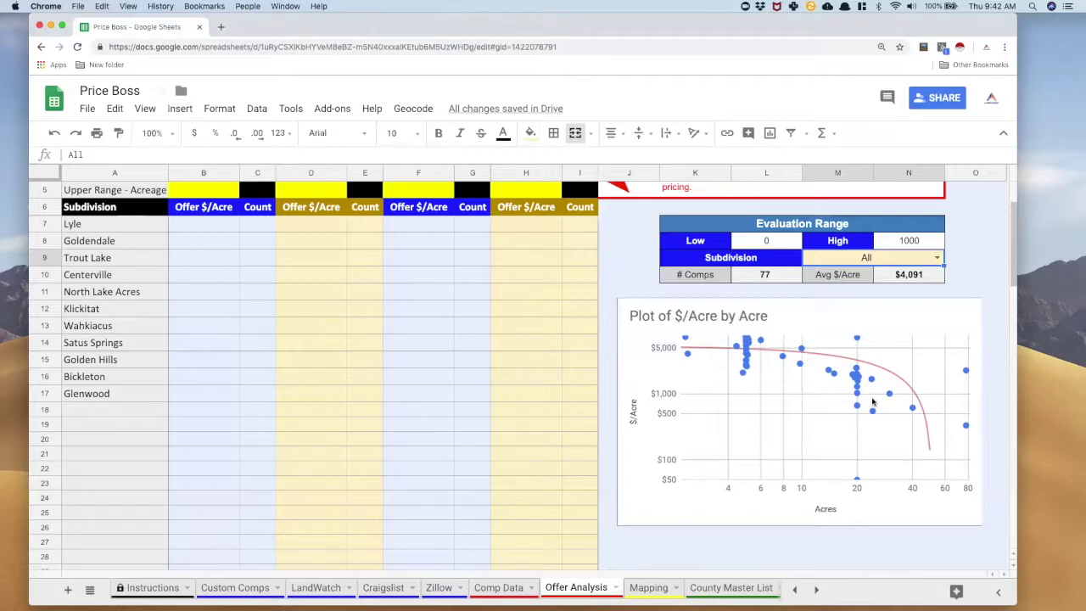
{"action": "left_click", "coordinate": [498, 587]}
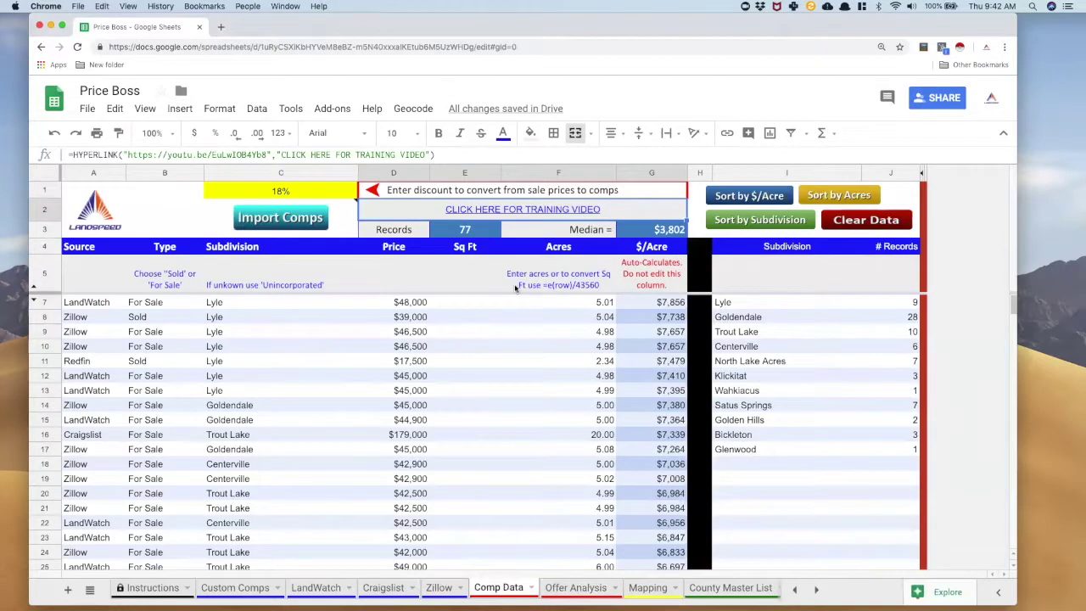
- Go back to the Offer Analysis sheet showing 77 comps averaging $4,091 per acre
{"action": "left_click", "coordinate": [574, 592]}
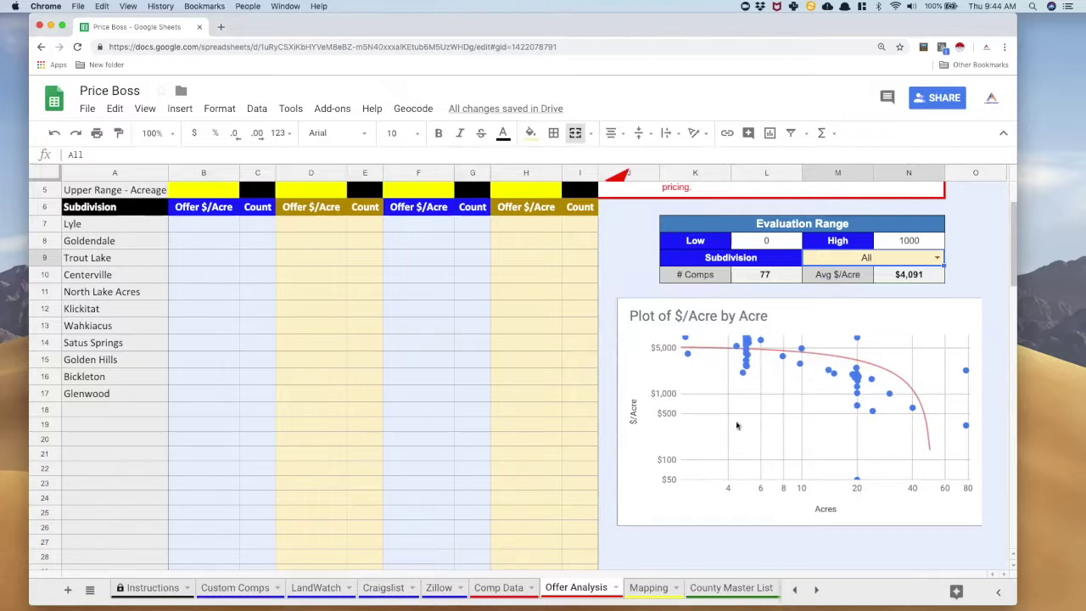
- Find the low outlier at 20 acres and $50 per acre on the plot, then open Comp Data
{"action": "left_click", "coordinate": [796, 417]}
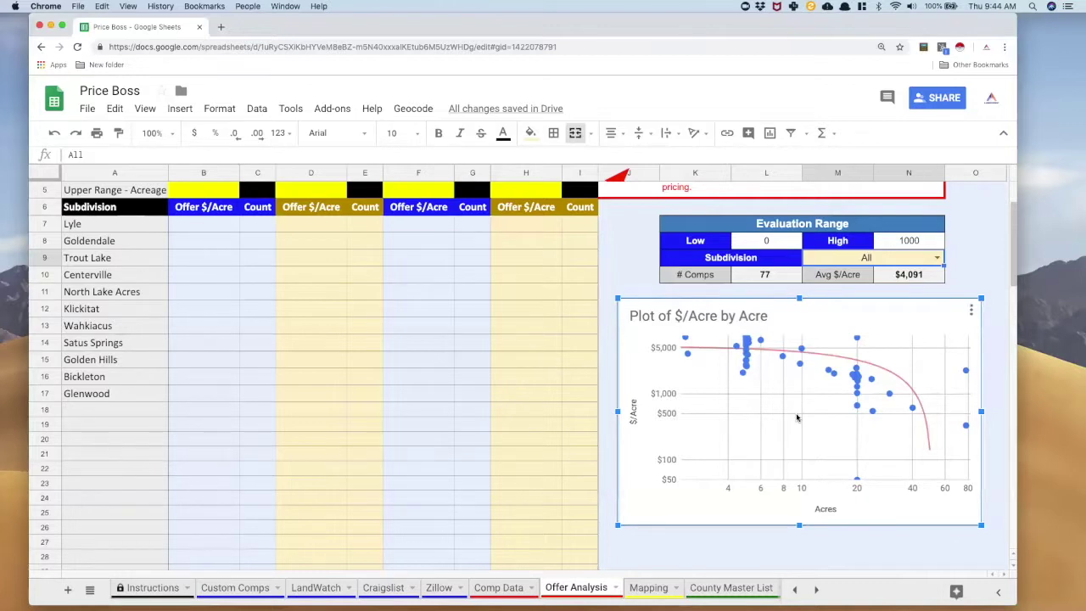
{"action": "mouse_move", "coordinate": [856, 409]}
{"action": "mouse_move", "coordinate": [859, 482]}
{"action": "left_click", "coordinate": [499, 589]}
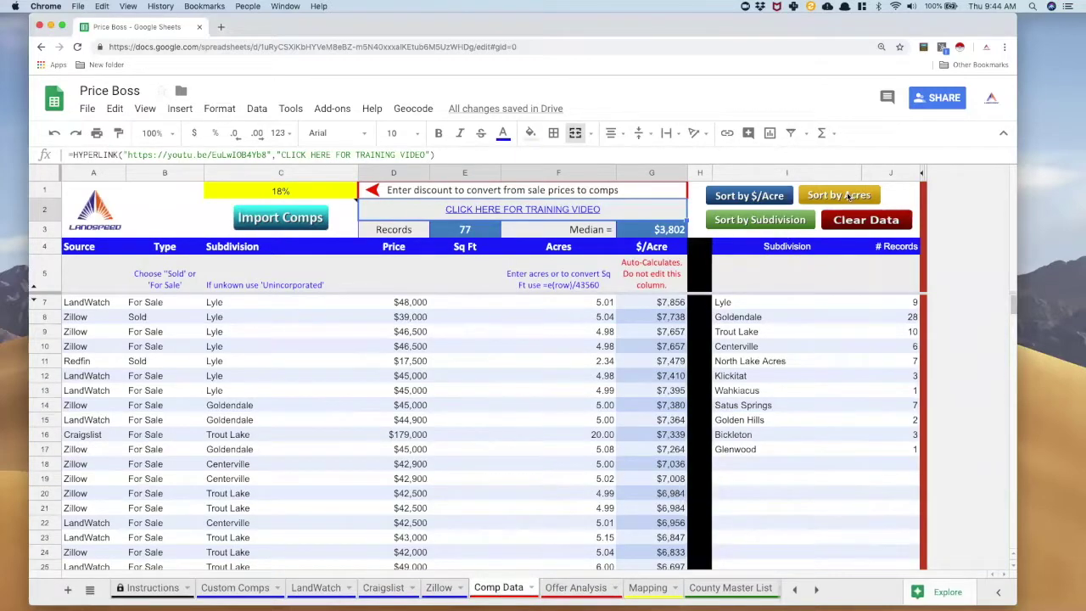
- Sort comps by acres and delete the $50-per-acre comp in row 27, shifting cells up
{"action": "left_click", "coordinate": [849, 196]}
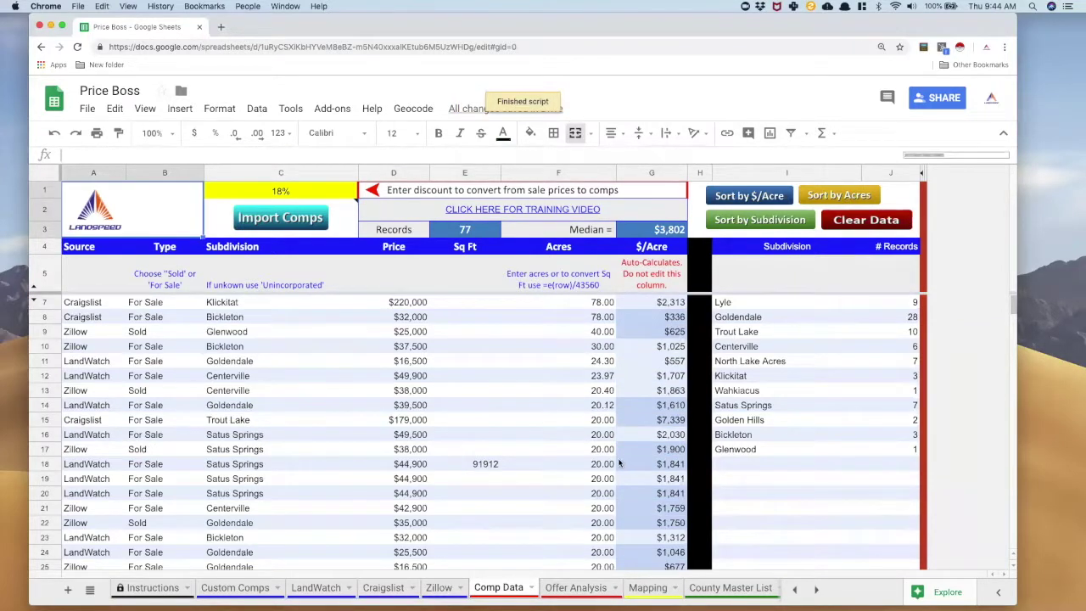
{"action": "scroll", "coordinate": [581, 468], "scroll_direction": "down", "scroll_amount": 3}
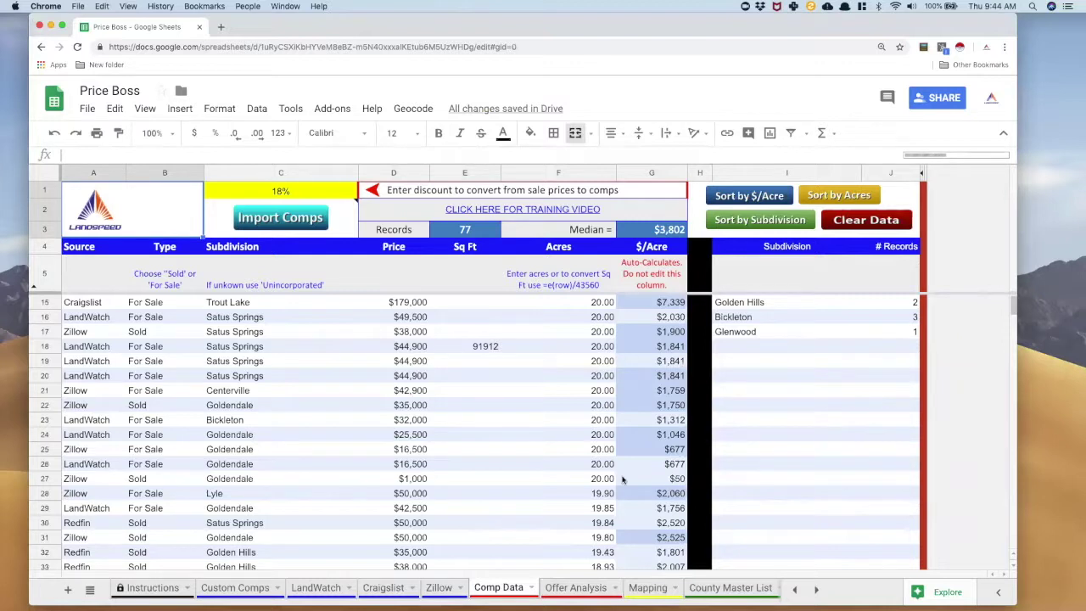
{"action": "left_click", "coordinate": [598, 481]}
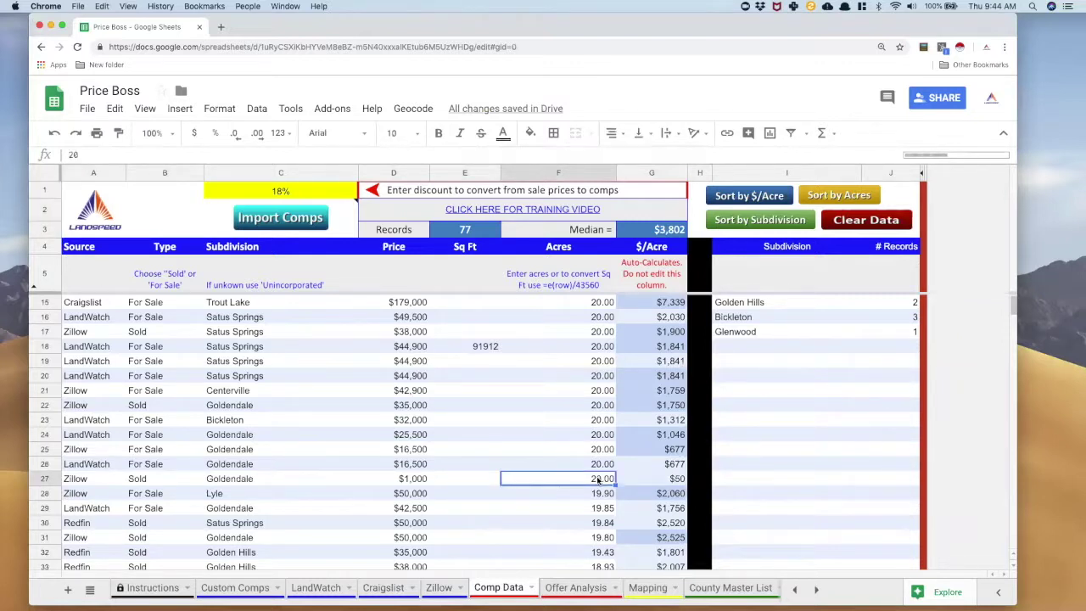
{"action": "left_click_drag", "start_coordinate": [598, 481], "coordinate": [81, 480]}
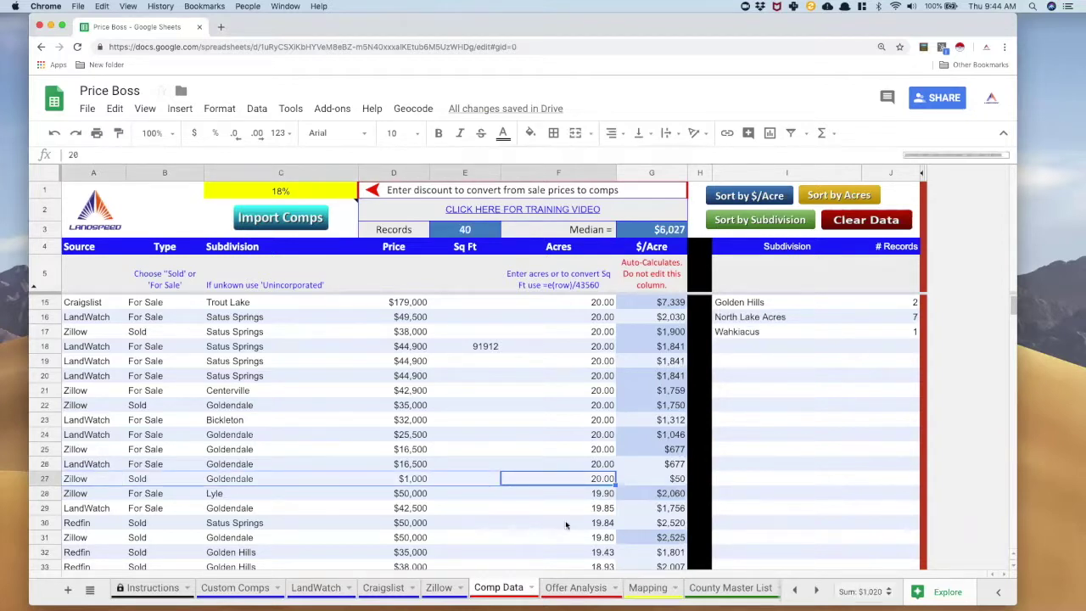
{"action": "right_click", "coordinate": [479, 480]}
{"action": "scroll", "coordinate": [526, 523], "scroll_direction": "down", "scroll_amount": 3}
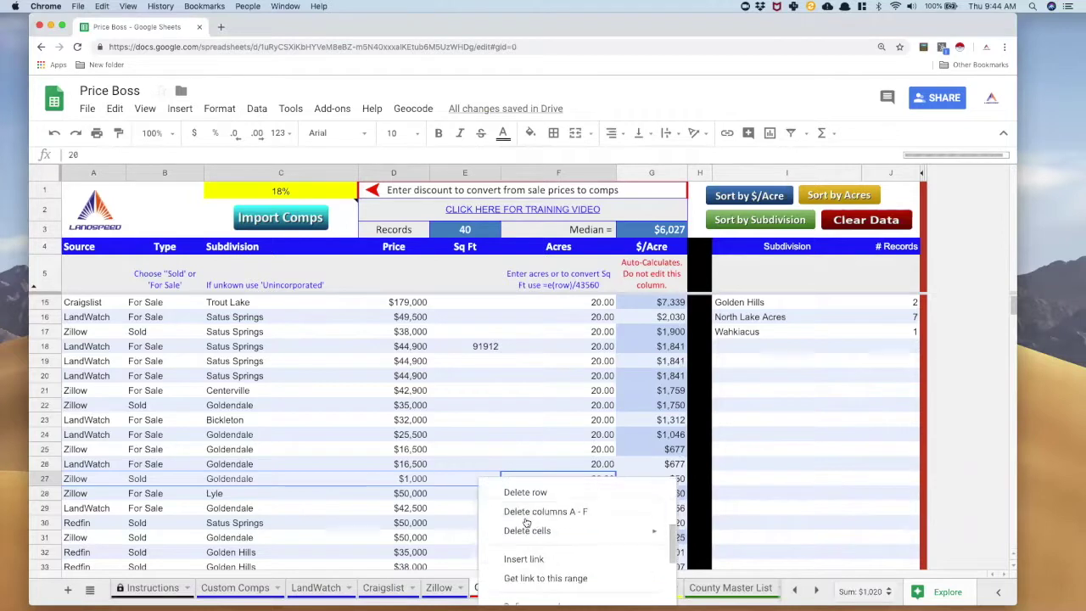
{"action": "mouse_move", "coordinate": [528, 532]}
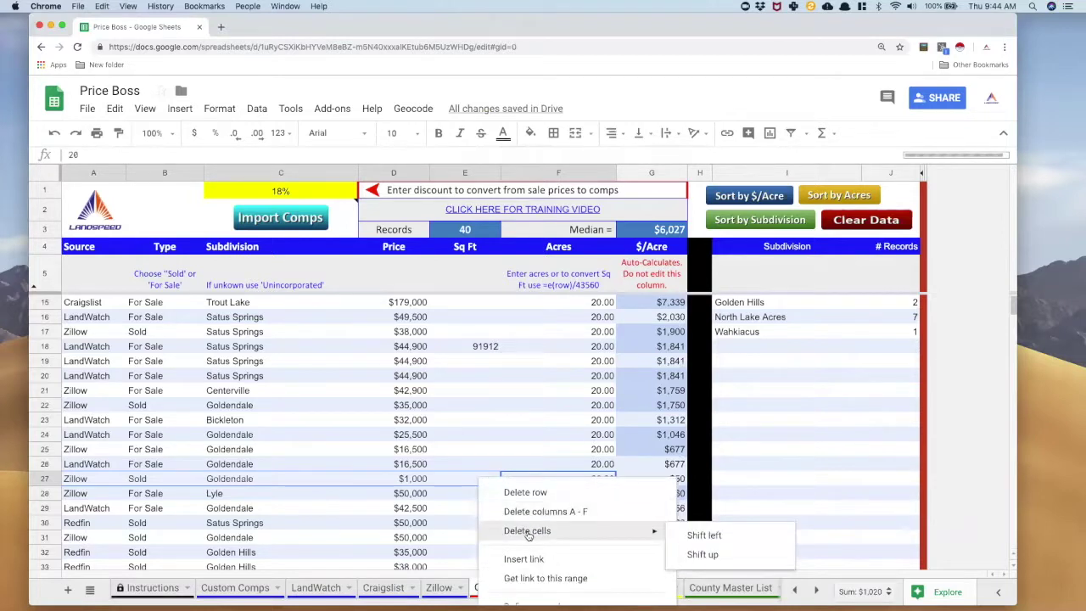
{"action": "left_click", "coordinate": [714, 556]}
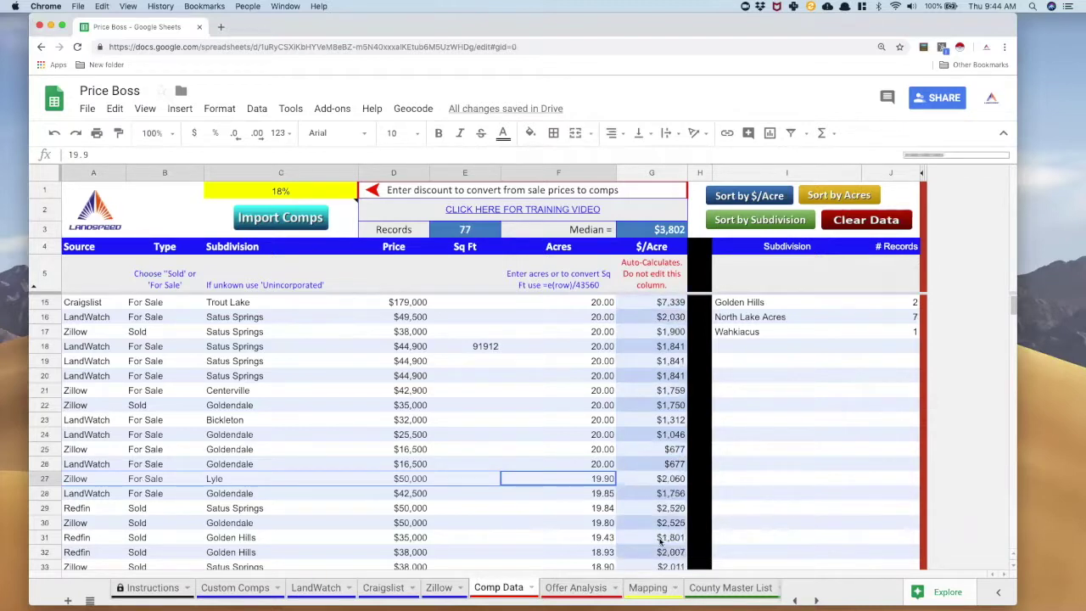
{"action": "left_click", "coordinate": [562, 590]}
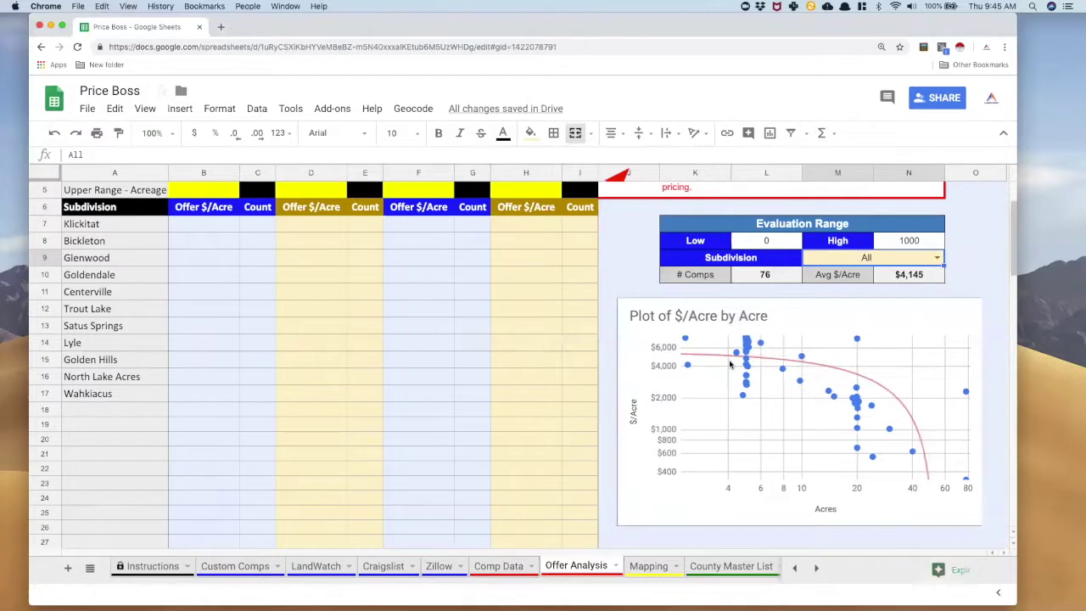
- Remove the 78-acre Bickleton comp at $336 per acre (row 8) from Comp Data
{"action": "left_click", "coordinate": [933, 465]}
{"action": "mouse_move", "coordinate": [965, 480]}
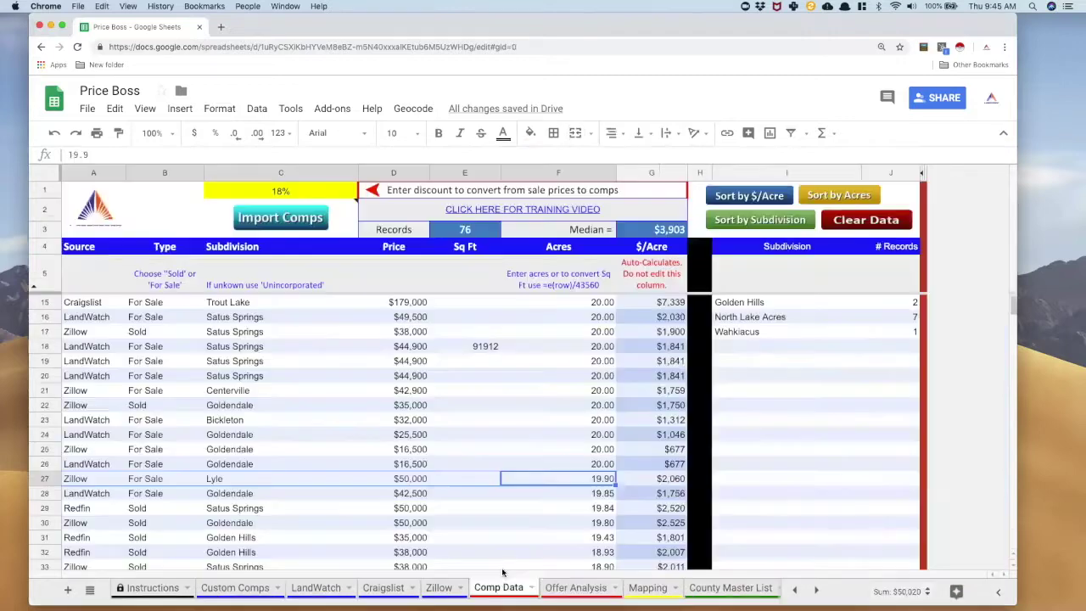
{"action": "left_click", "coordinate": [509, 567]}
{"action": "scroll", "coordinate": [582, 444], "scroll_direction": "up", "scroll_amount": 3}
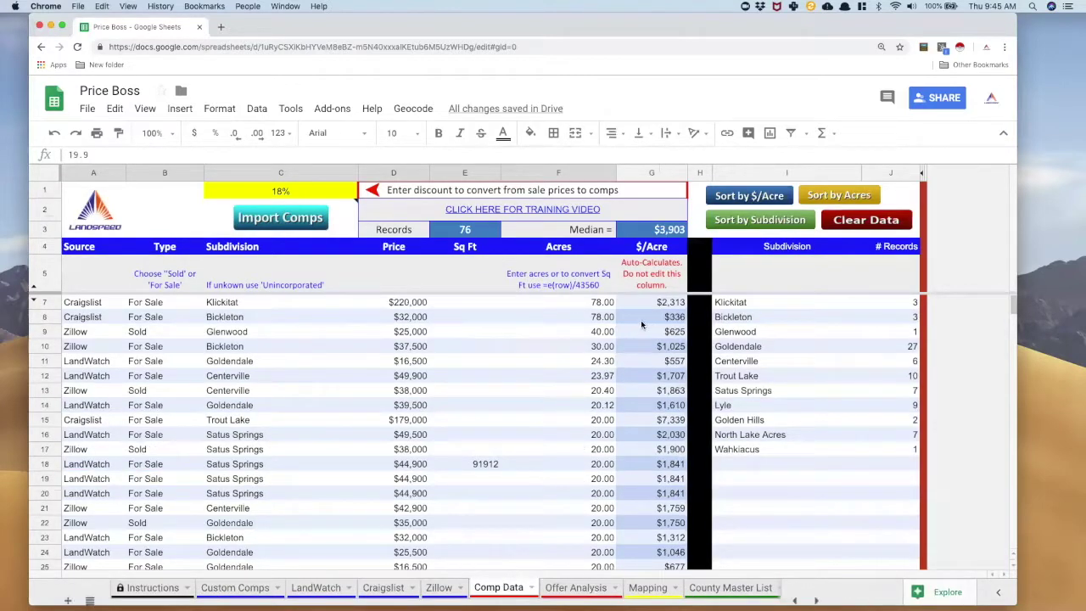
{"action": "left_click", "coordinate": [600, 318]}
{"action": "key", "text": "shift+Left"}
{"action": "key", "text": "shift+Left"}
{"action": "key", "text": "shift+Left"}
{"action": "key", "text": "shift+Left"}
{"action": "key", "text": "shift+Left"}
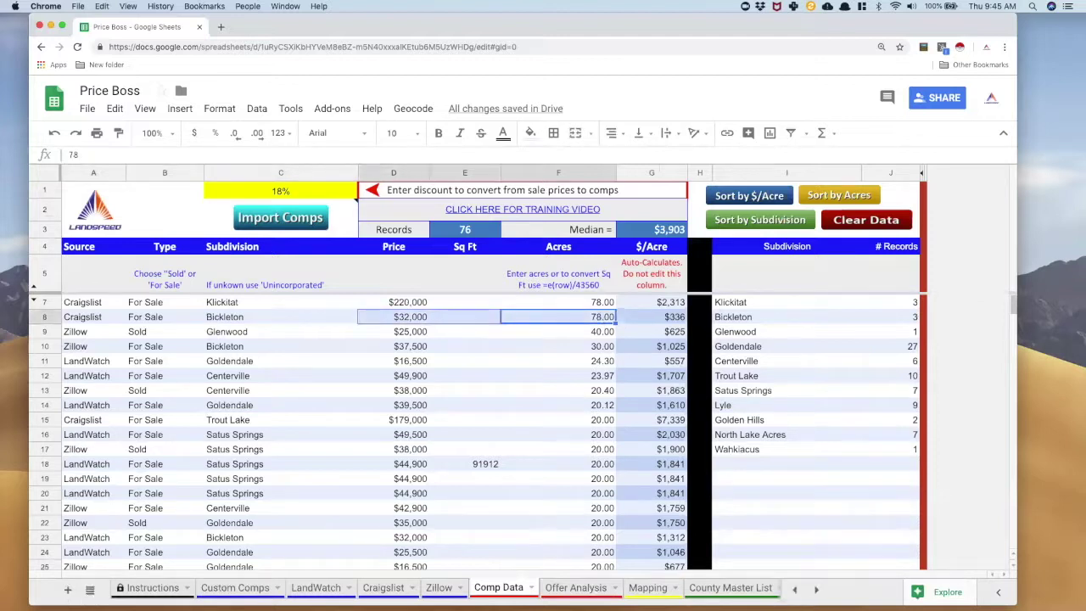
{"action": "right_click", "coordinate": [516, 317]}
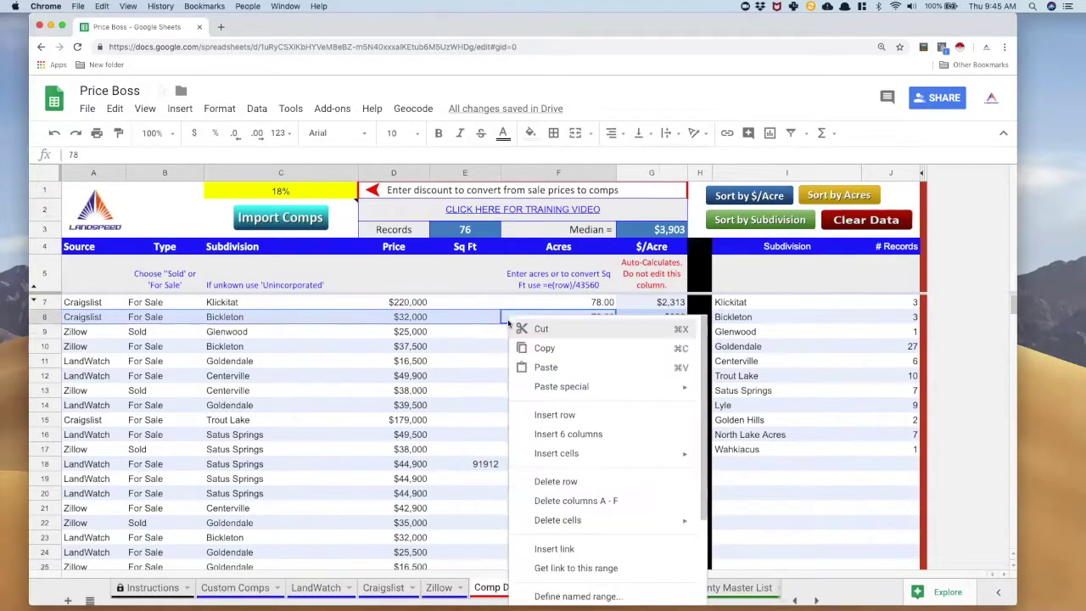
{"action": "mouse_move", "coordinate": [659, 522]}
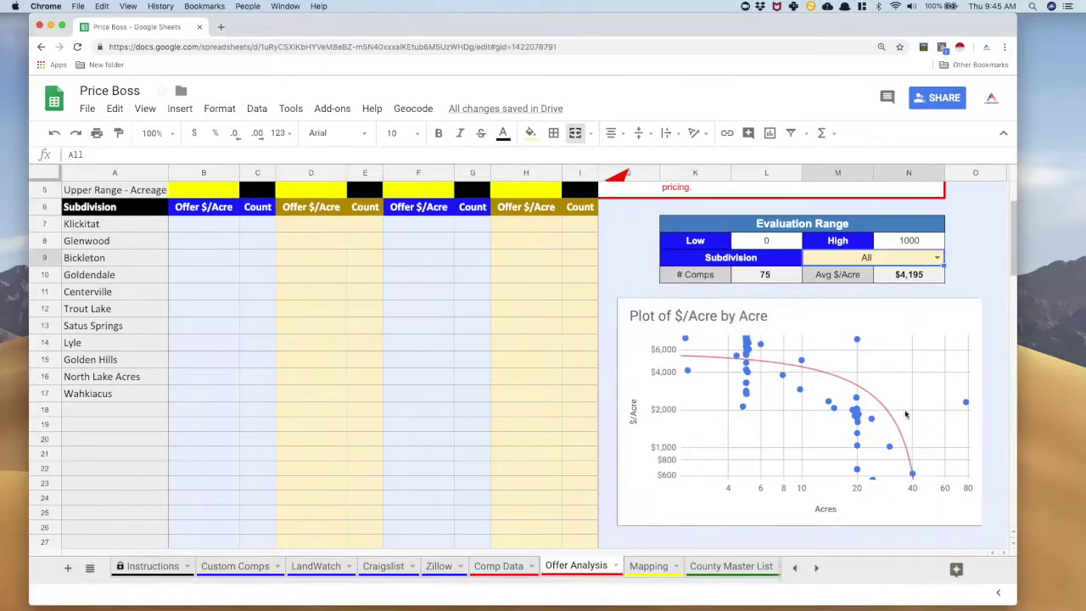
{"action": "left_click", "coordinate": [965, 405]}
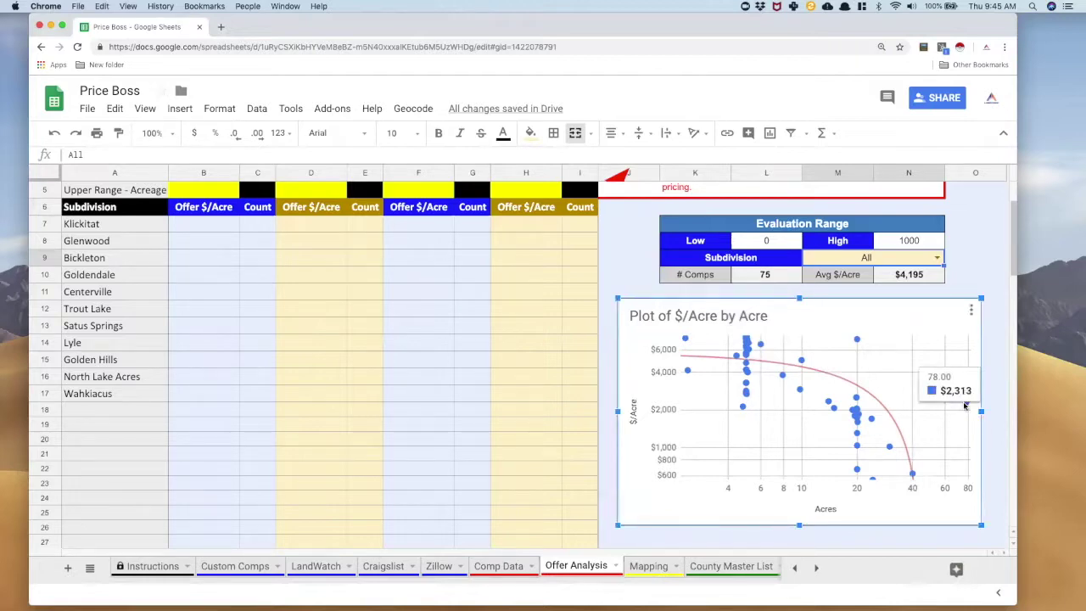
{"action": "left_click", "coordinate": [508, 567]}
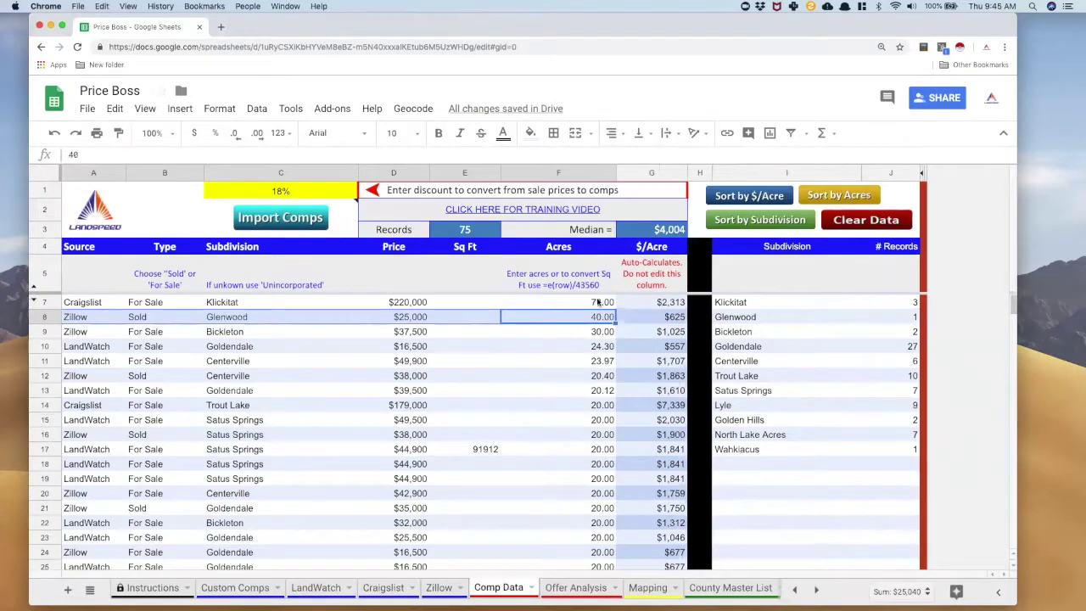
- Delete the 78-acre Klickitat comp in row 7 and inspect the 20-acre $7,339 point
{"action": "left_click", "coordinate": [596, 302]}
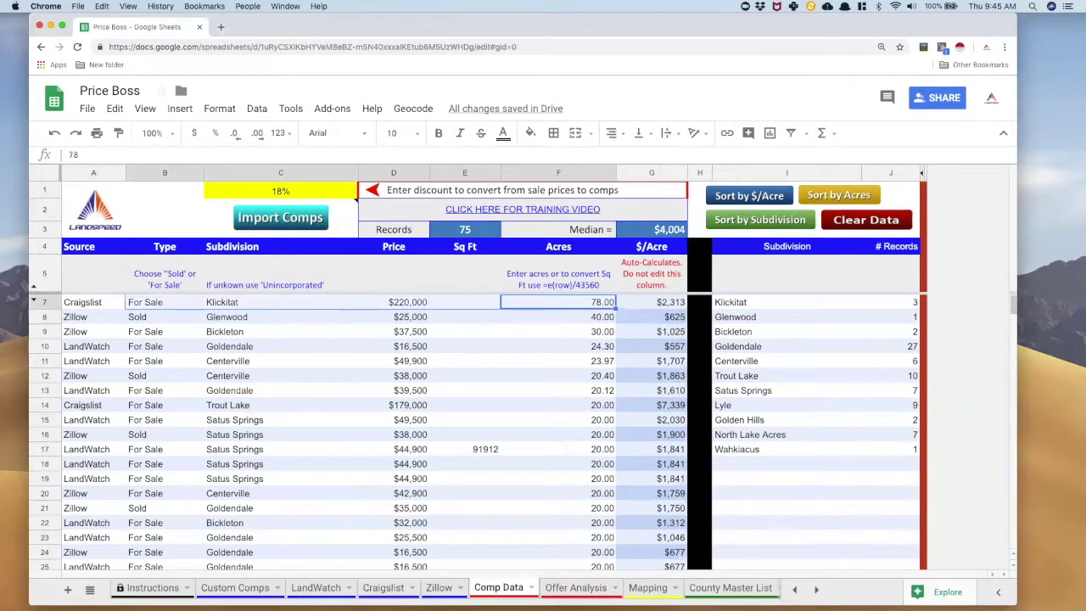
{"action": "right_click", "coordinate": [483, 306]}
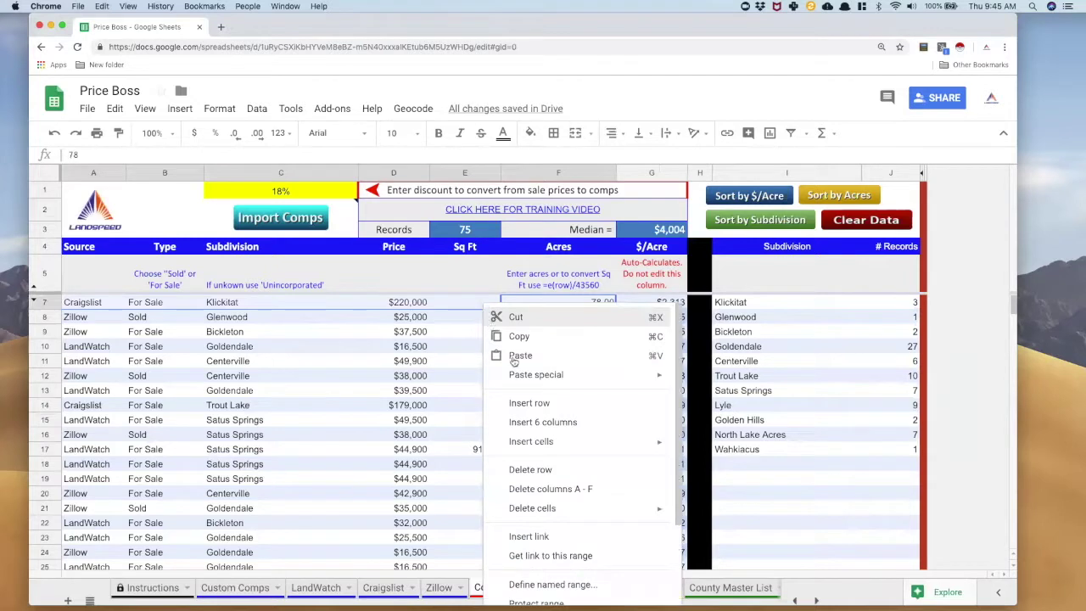
{"action": "mouse_move", "coordinate": [601, 516]}
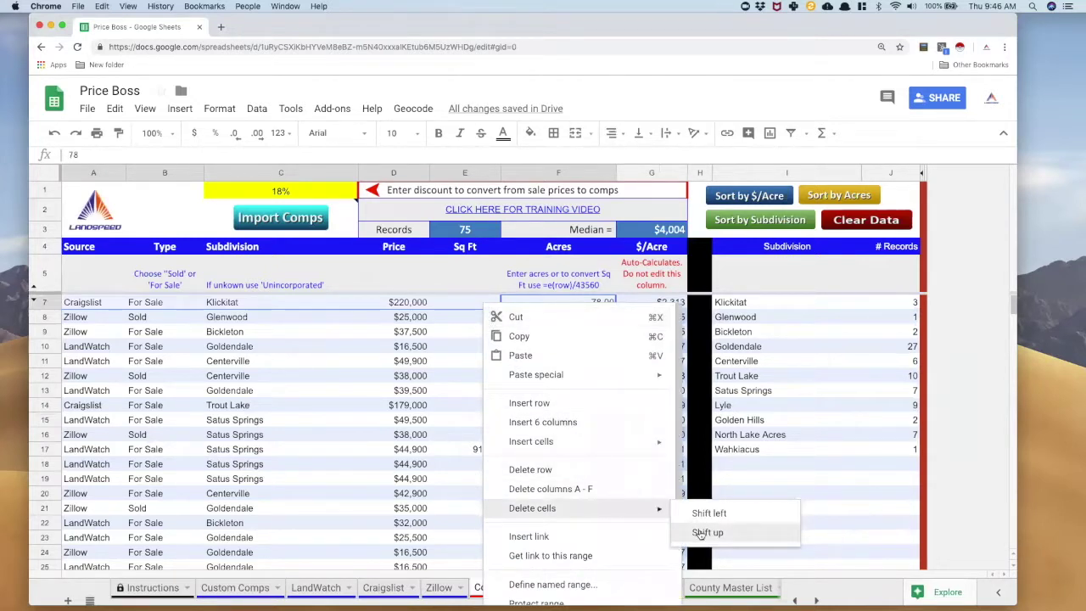
{"action": "left_click", "coordinate": [701, 533]}
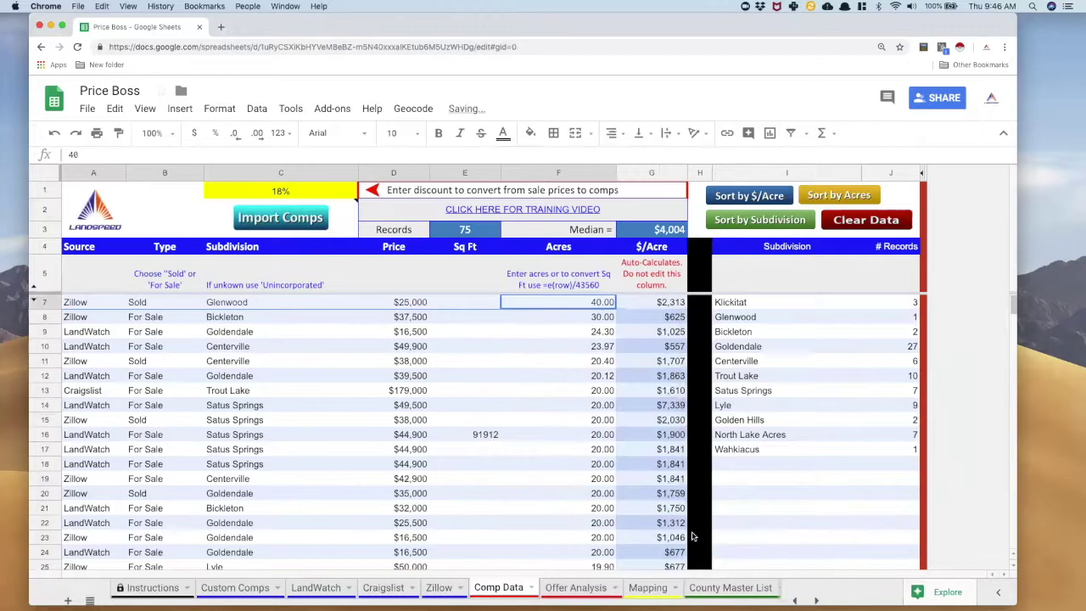
{"action": "left_click", "coordinate": [585, 587]}
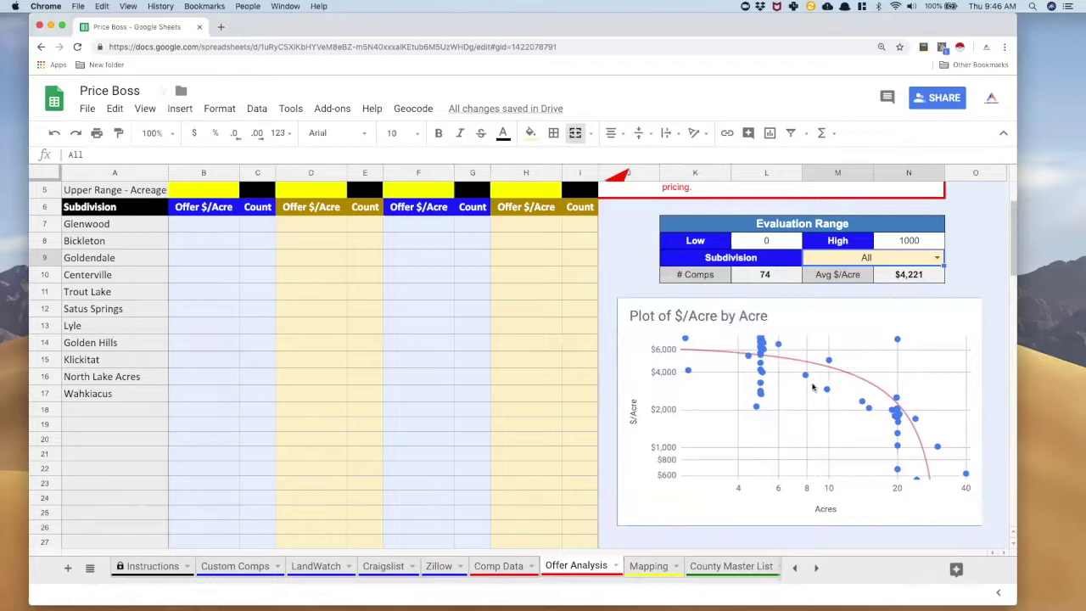
{"action": "left_click", "coordinate": [898, 363]}
- Delete the 20-acre Trout Lake comp at $7,339 per acre from Comp Data row 13
{"action": "mouse_move", "coordinate": [898, 343]}
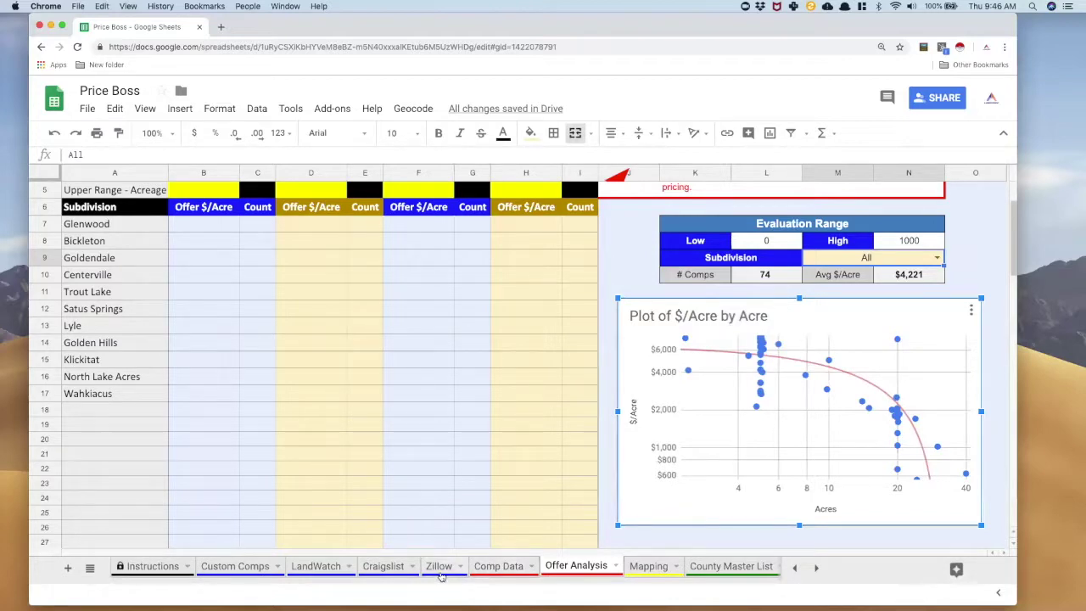
{"action": "left_click", "coordinate": [507, 567]}
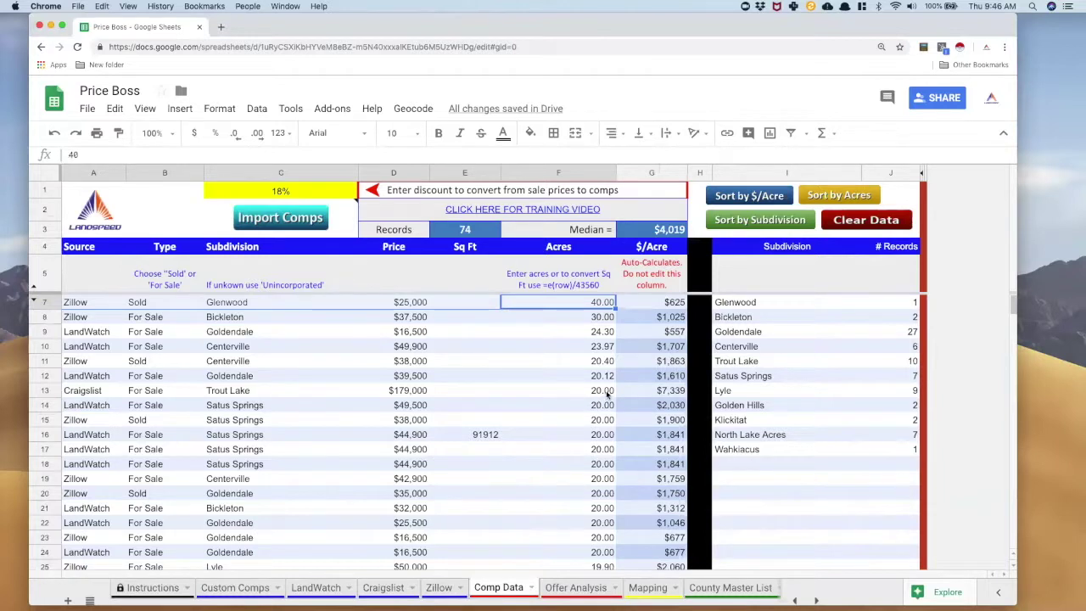
{"action": "left_click", "coordinate": [608, 394]}
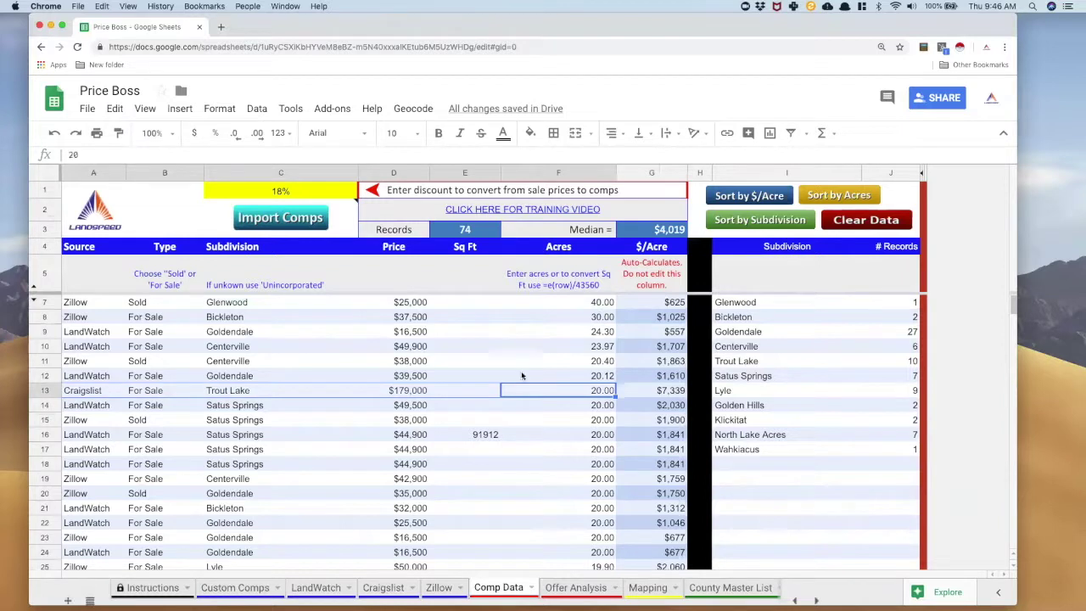
{"action": "right_click", "coordinate": [468, 392]}
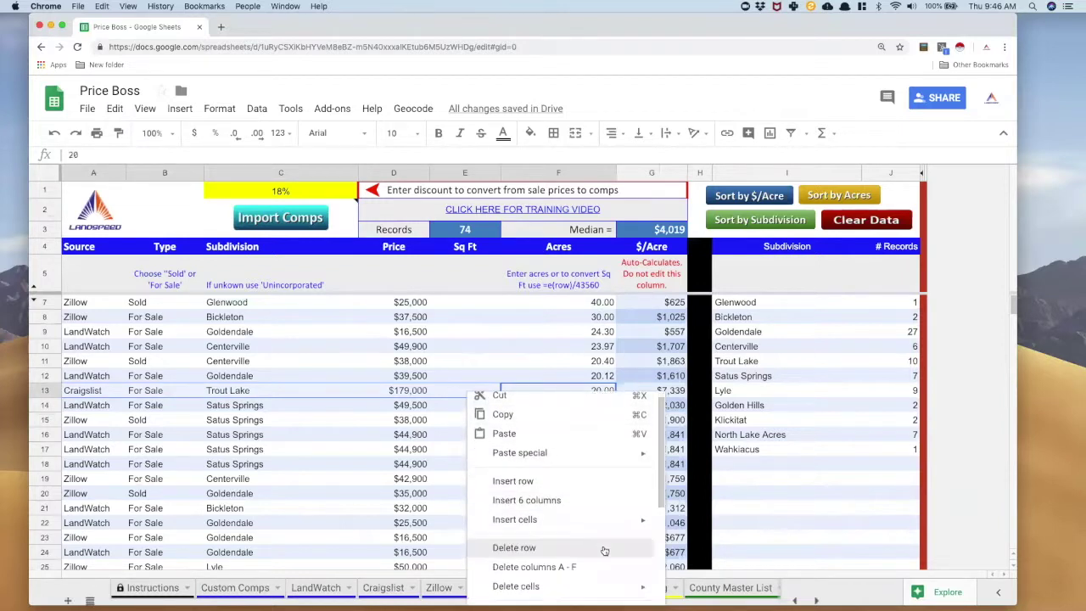
{"action": "mouse_move", "coordinate": [628, 585]}
{"action": "left_click", "coordinate": [684, 583]}
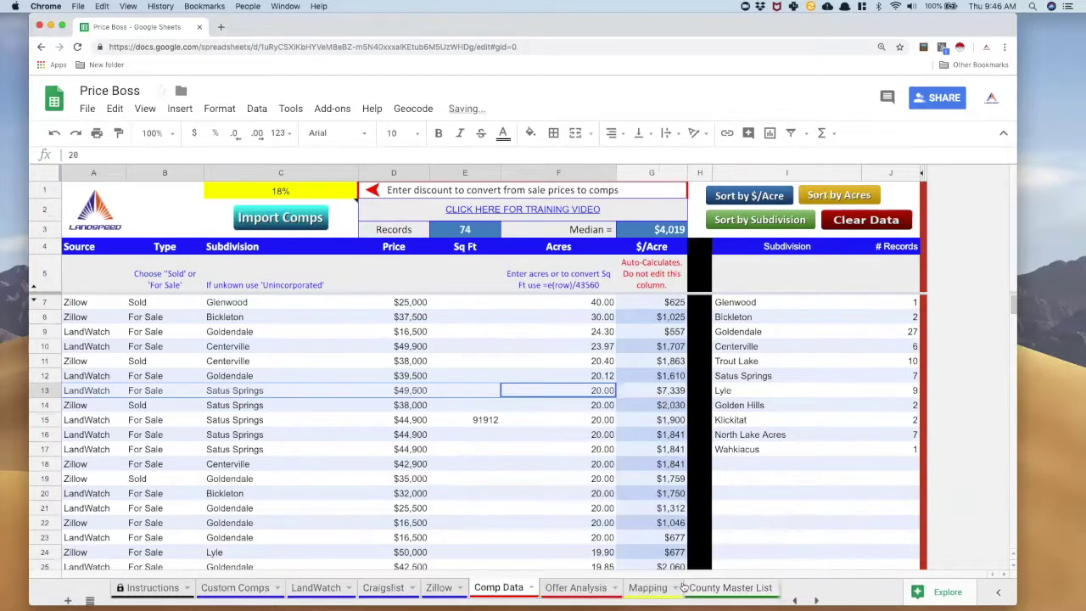
{"action": "left_click", "coordinate": [577, 587]}
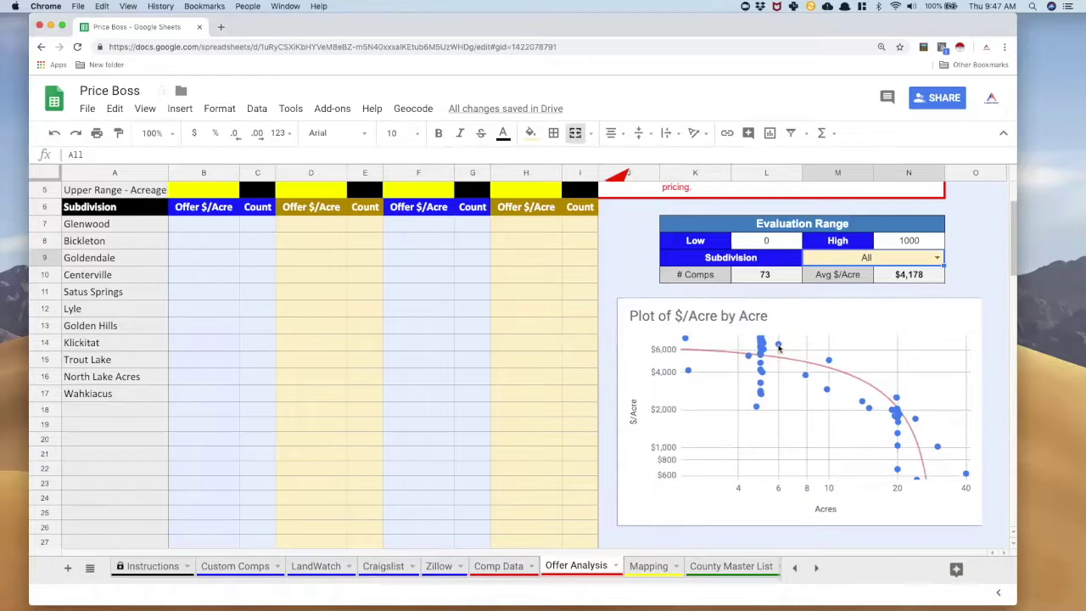
- Check one scatterplot point's price, then deselect the chart
{"action": "left_click", "coordinate": [778, 347]}
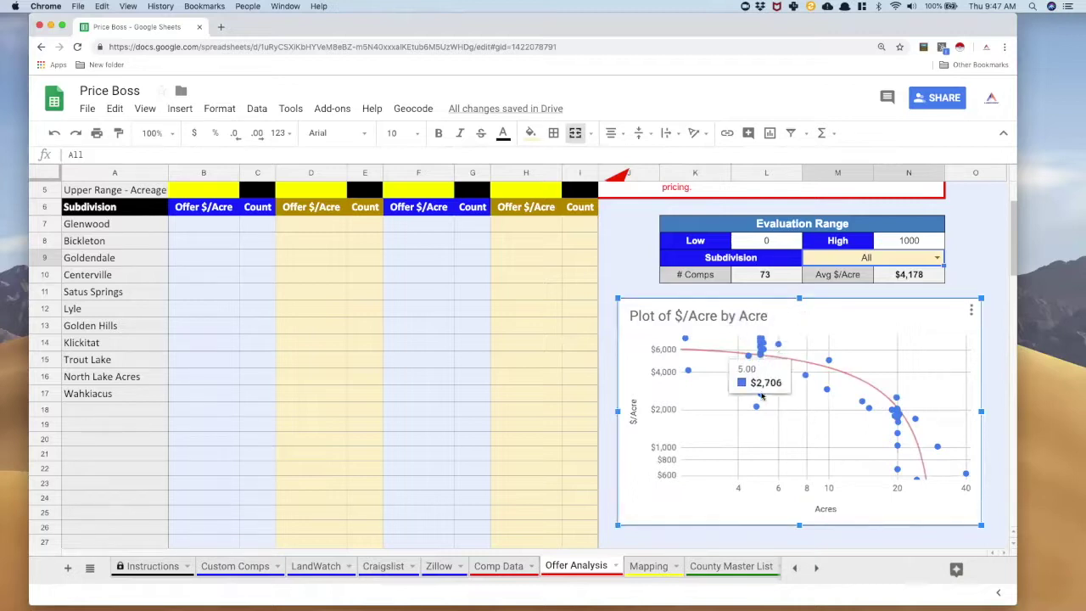
{"action": "key", "text": "Escape"}
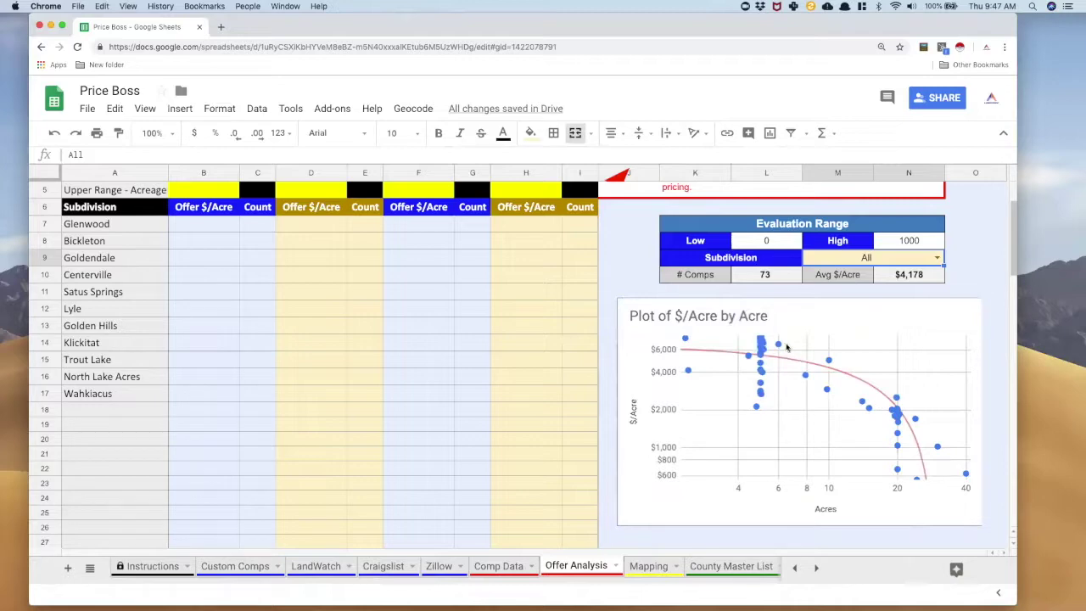
- Set Acre Split 1 to span 0 to 6 acres
{"action": "scroll", "coordinate": [288, 422], "scroll_direction": "up", "scroll_amount": 2}
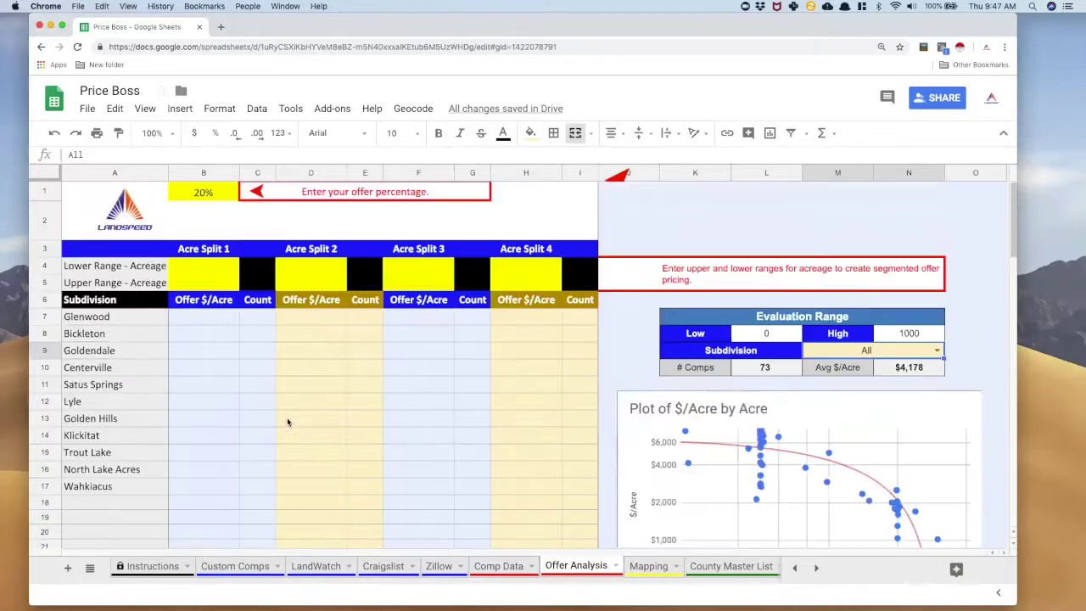
{"action": "left_click", "coordinate": [201, 268]}
{"action": "type", "text": "0"}
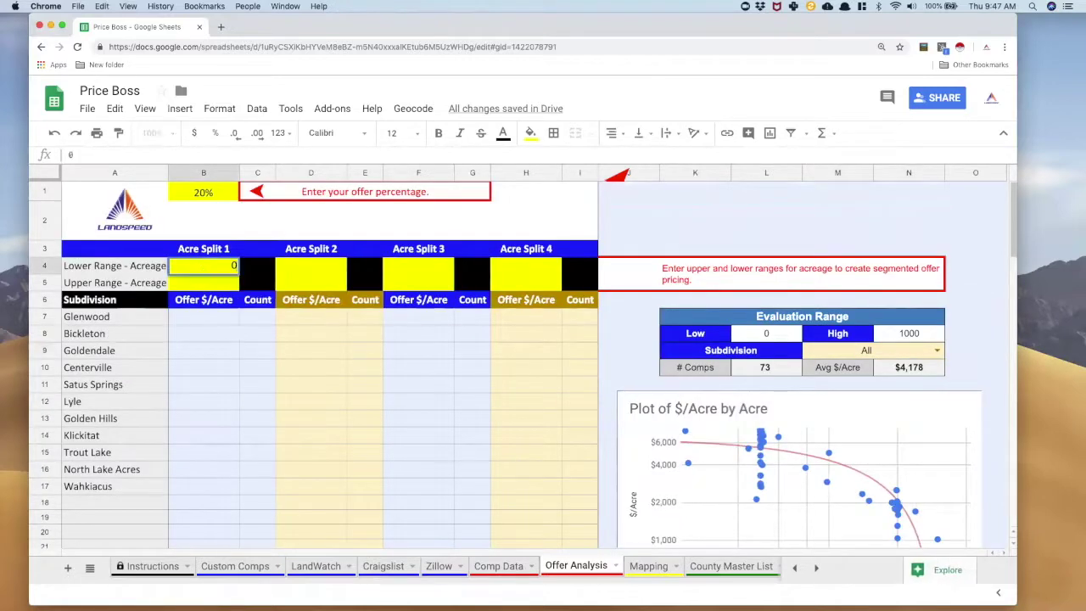
{"action": "left_click", "coordinate": [196, 284]}
{"action": "type", "text": "6"}
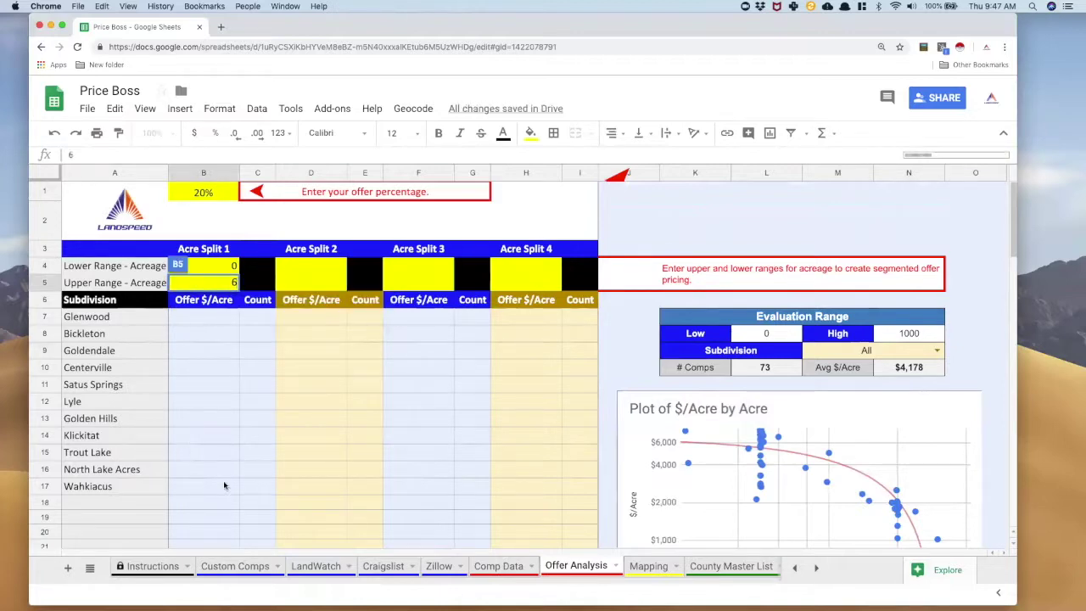
{"action": "scroll", "coordinate": [234, 436], "scroll_direction": "down", "scroll_amount": 2}
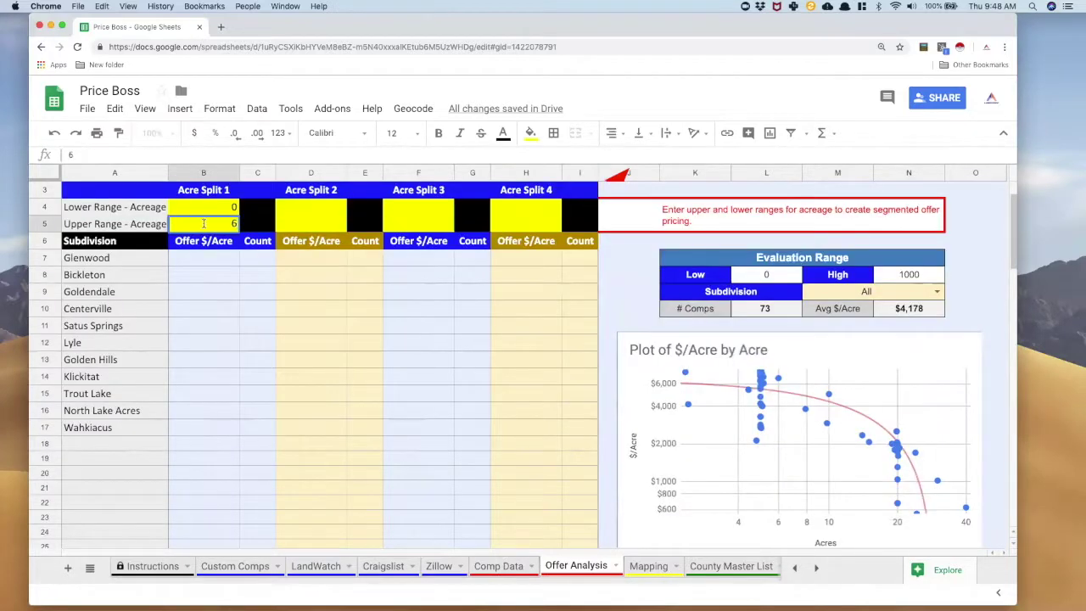
{"action": "key", "text": "Return"}
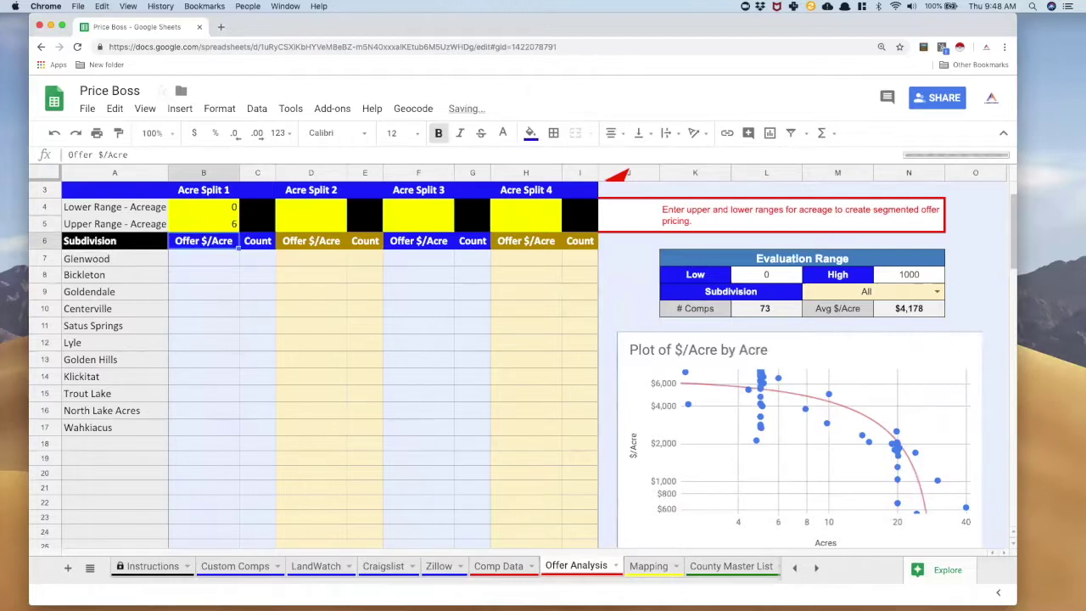
- Set Acre Split 2 to span 6.01 to 10 acres and check a 20-acre point's price
{"action": "left_click", "coordinate": [321, 207]}
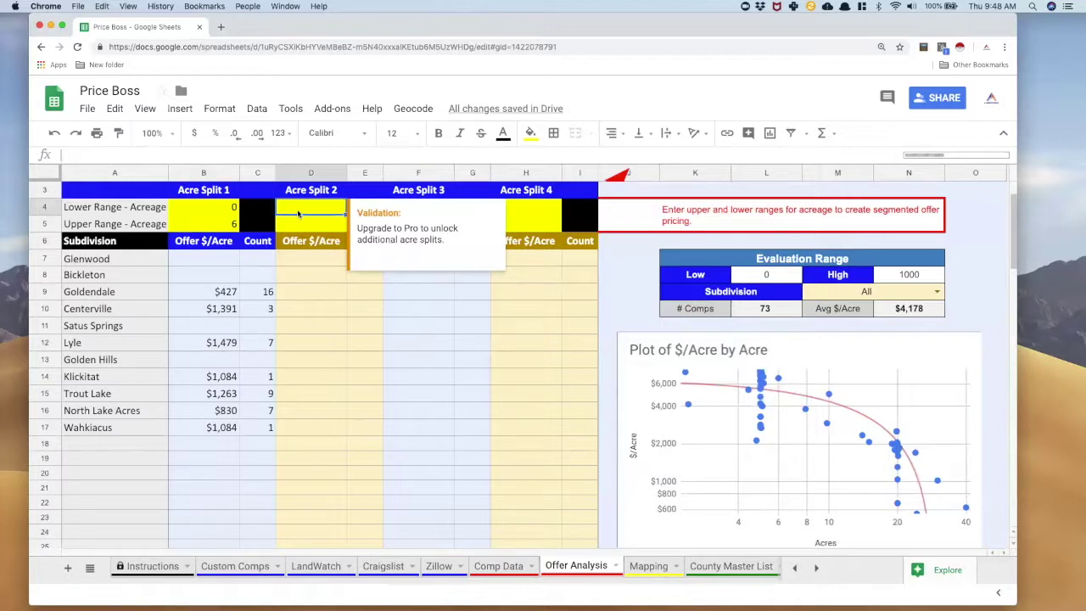
{"action": "type", "text": "6.01"}
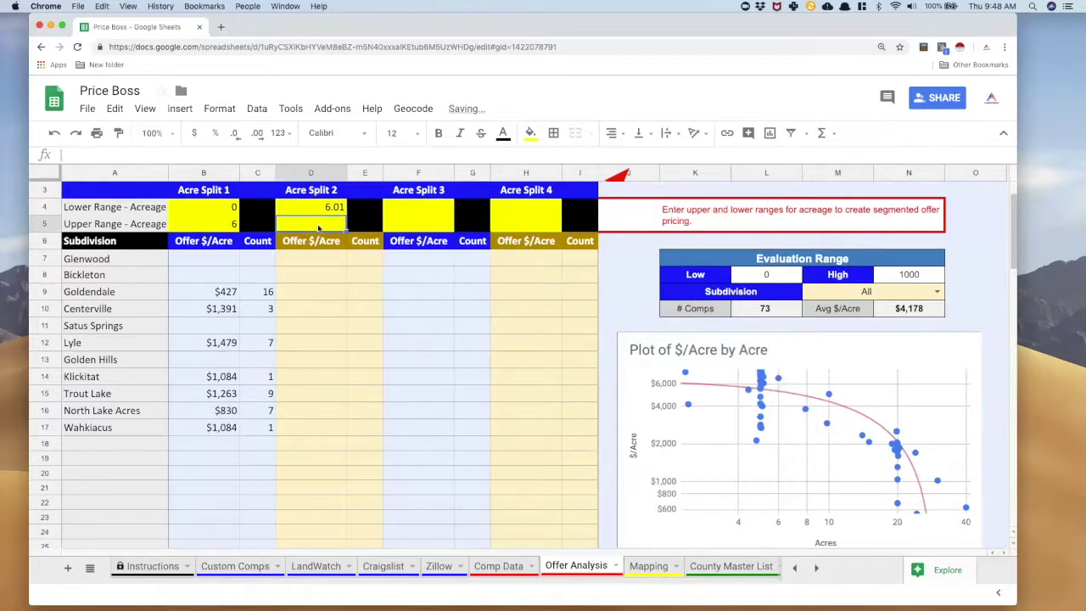
{"action": "type", "text": "10"}
{"action": "key", "text": "Return"}
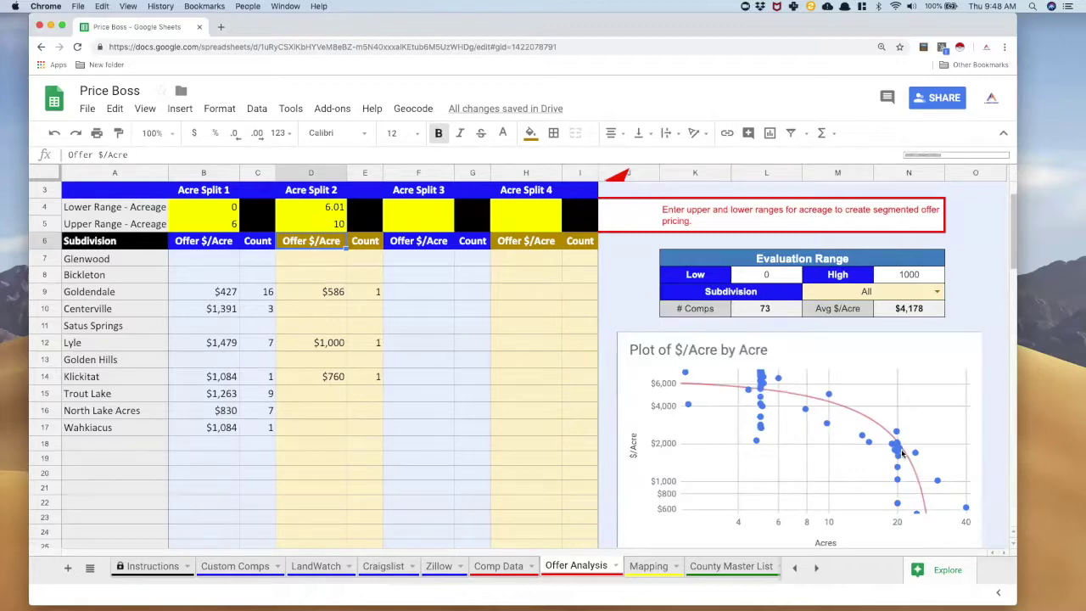
{"action": "left_click", "coordinate": [902, 454]}
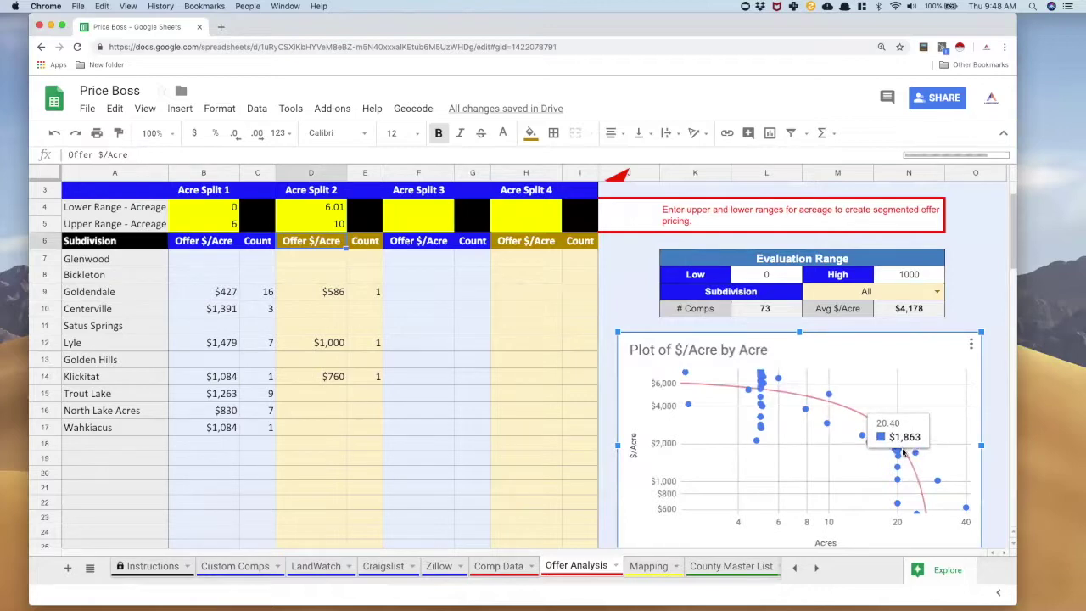
- Set Acre Split 3 to span 10.01 to 20.40 acres
{"action": "left_click", "coordinate": [423, 206]}
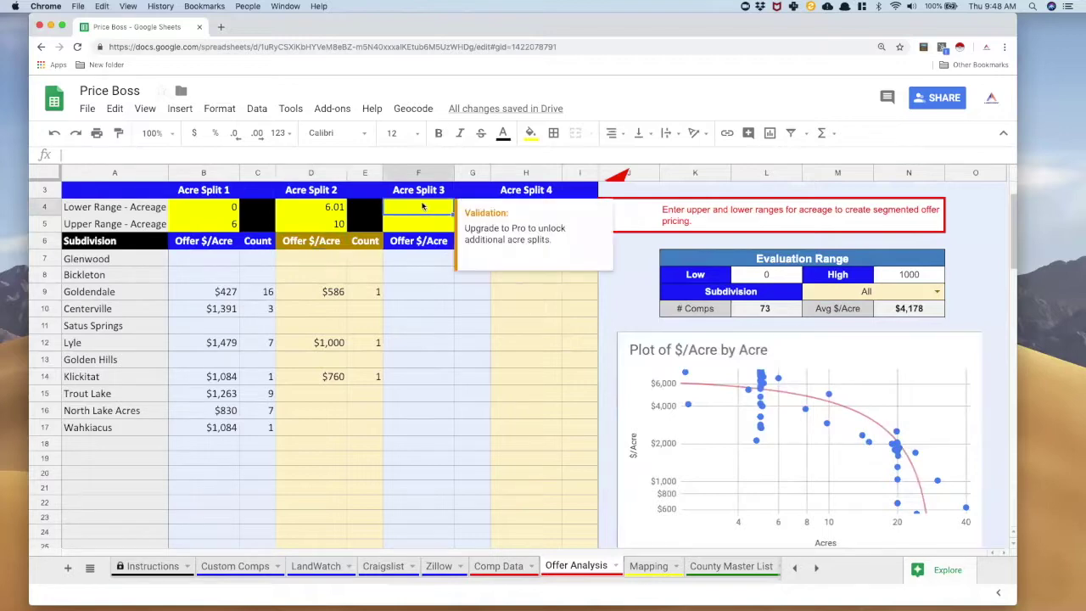
{"action": "type", "text": "10.01"}
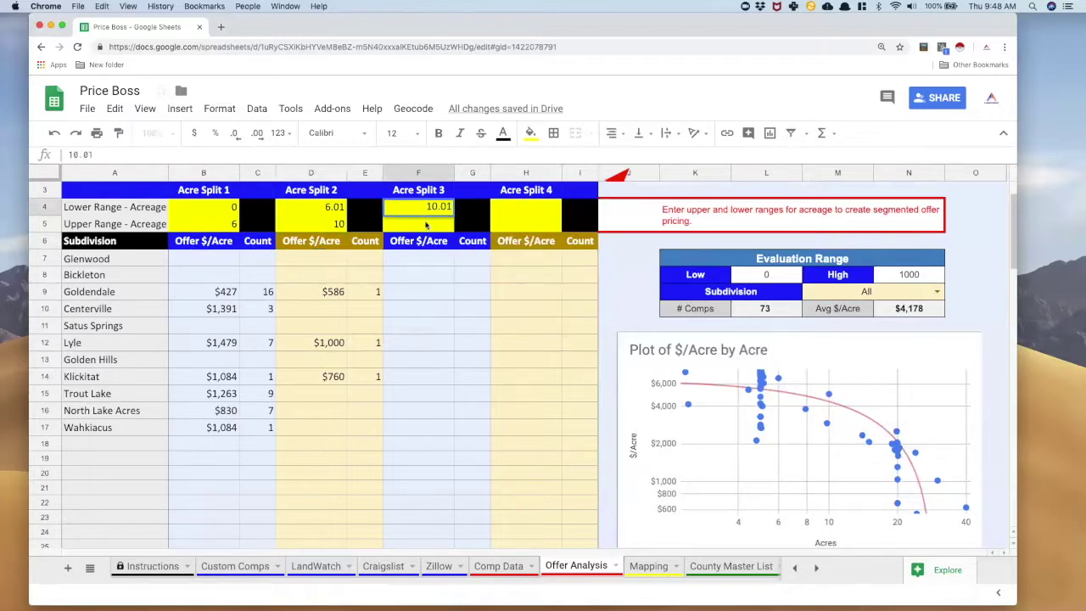
{"action": "key", "text": "Return"}
{"action": "type", "text": "20.40"}
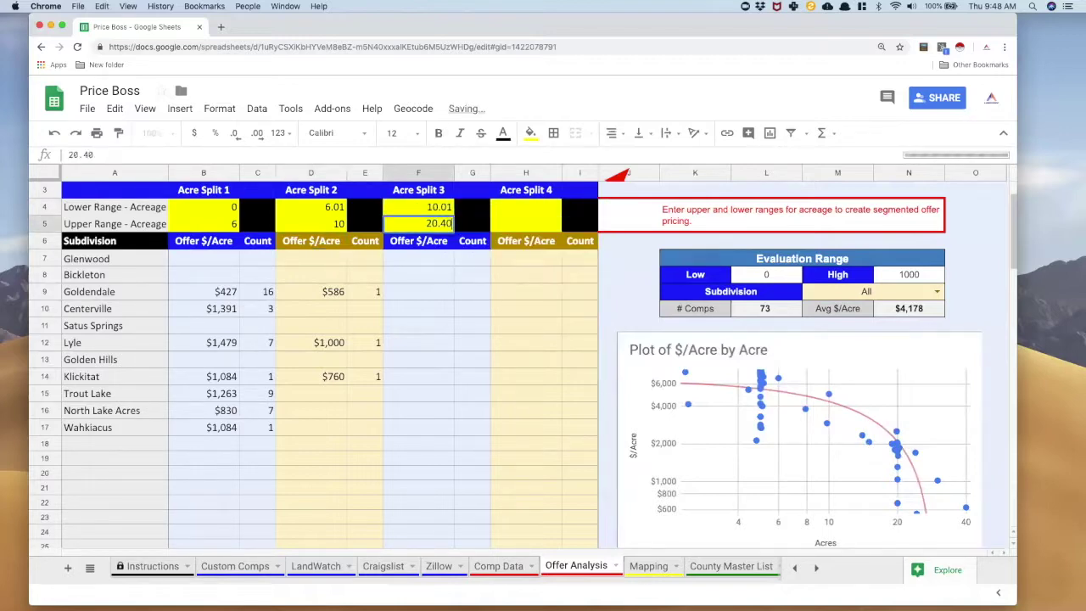
{"action": "key", "text": "Return"}
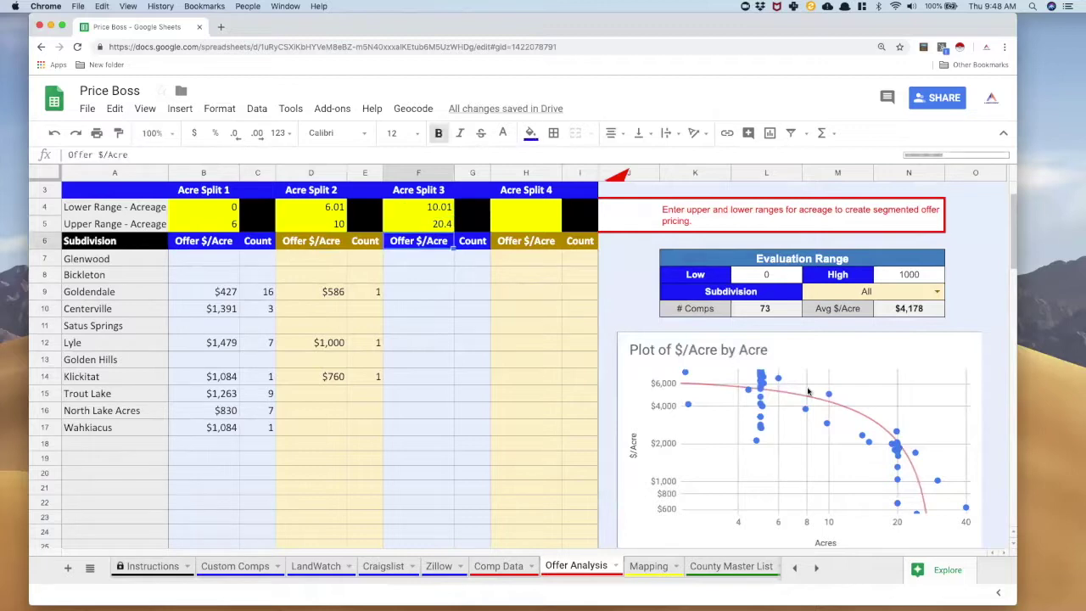
- Set Acre Split 4 to span 20.41 to 1000 acres
{"action": "left_click", "coordinate": [519, 208]}
{"action": "type", "text": "20.4"}
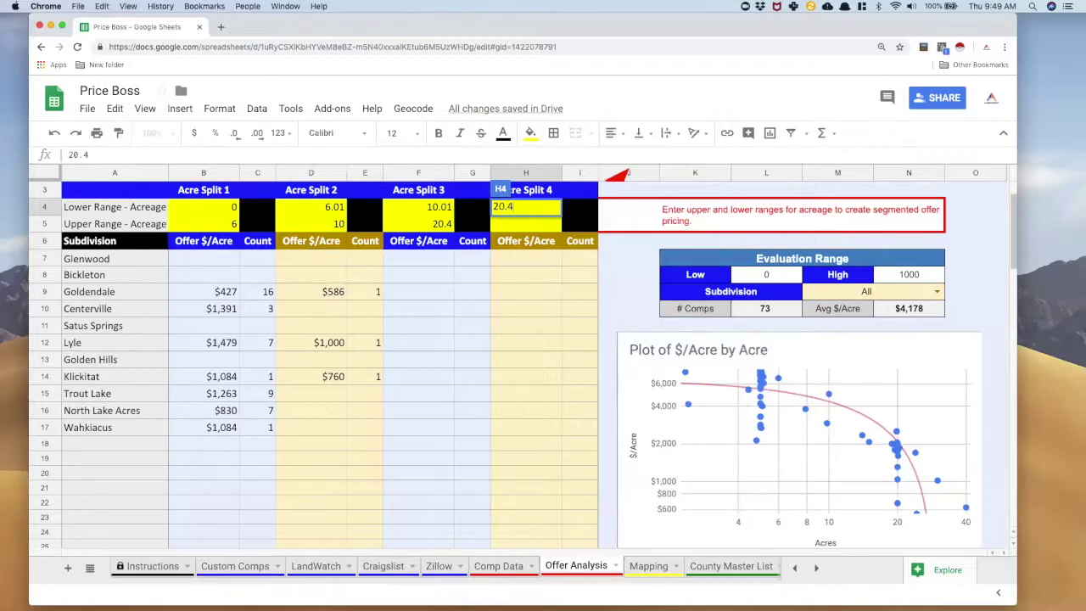
{"action": "type", "text": "1"}
{"action": "key", "text": "Return"}
{"action": "type", "text": "1"}
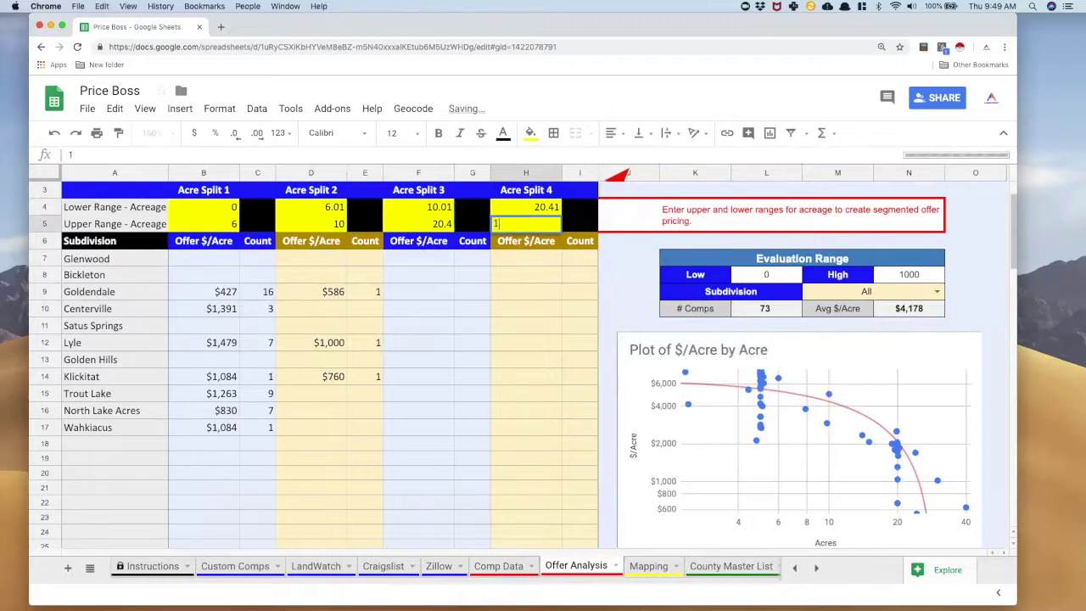
{"action": "type", "text": "000"}
{"action": "key", "text": "Return"}
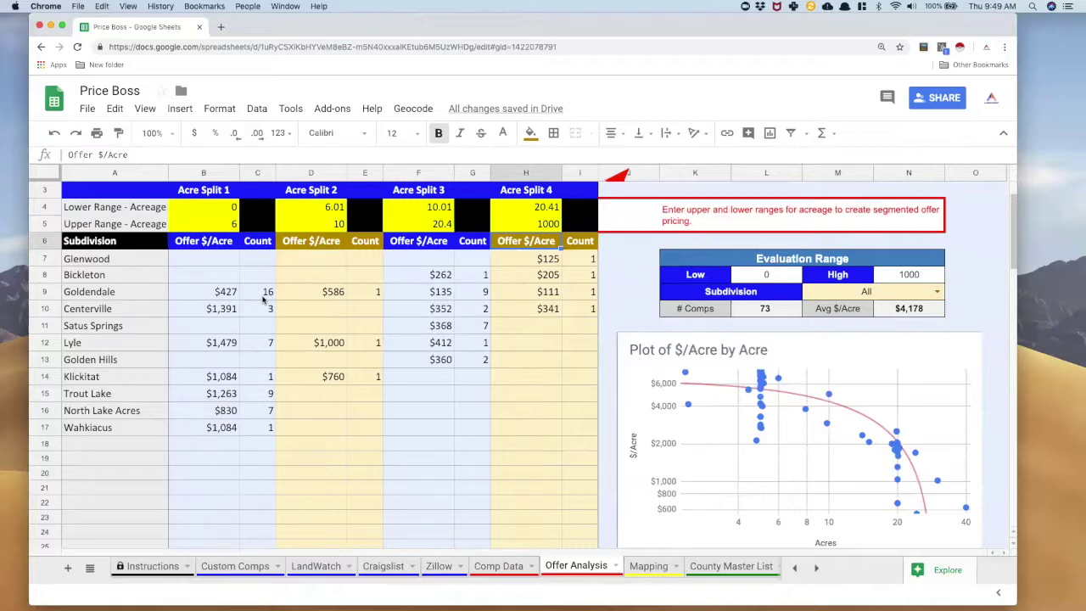
- Limit the evaluation range to a high of 6 acres in the Goldendale subdivision
{"action": "left_click", "coordinate": [220, 294]}
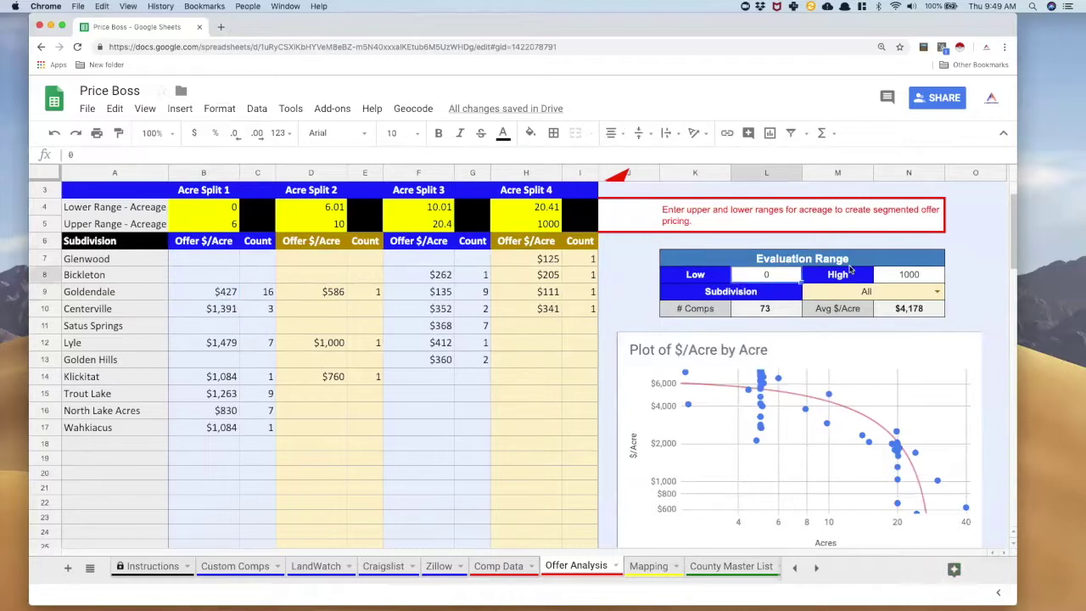
{"action": "left_click", "coordinate": [901, 273]}
{"action": "type", "text": "6"}
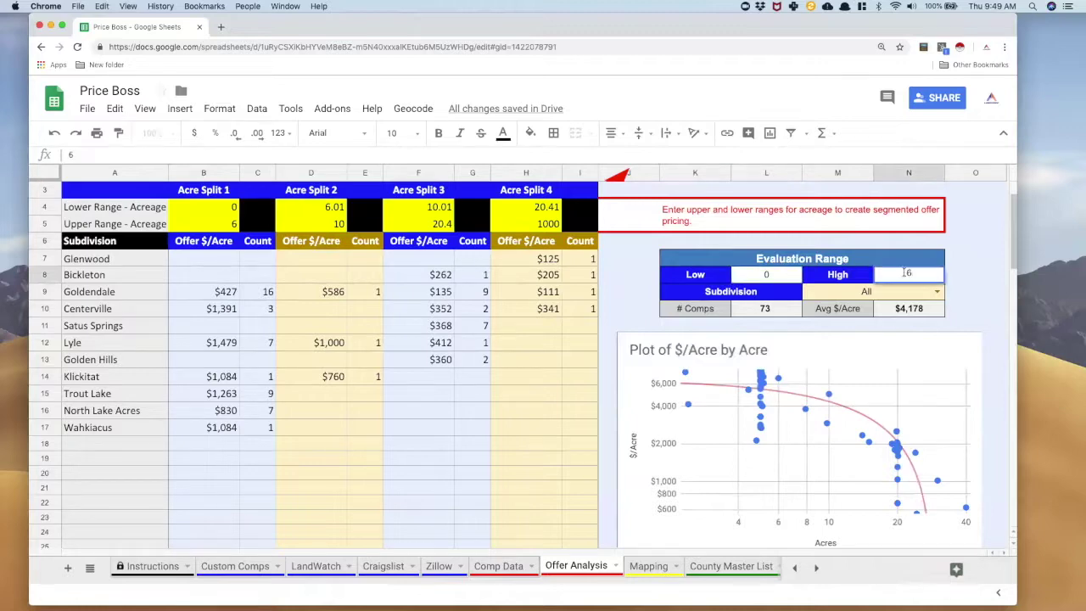
{"action": "left_click", "coordinate": [938, 292]}
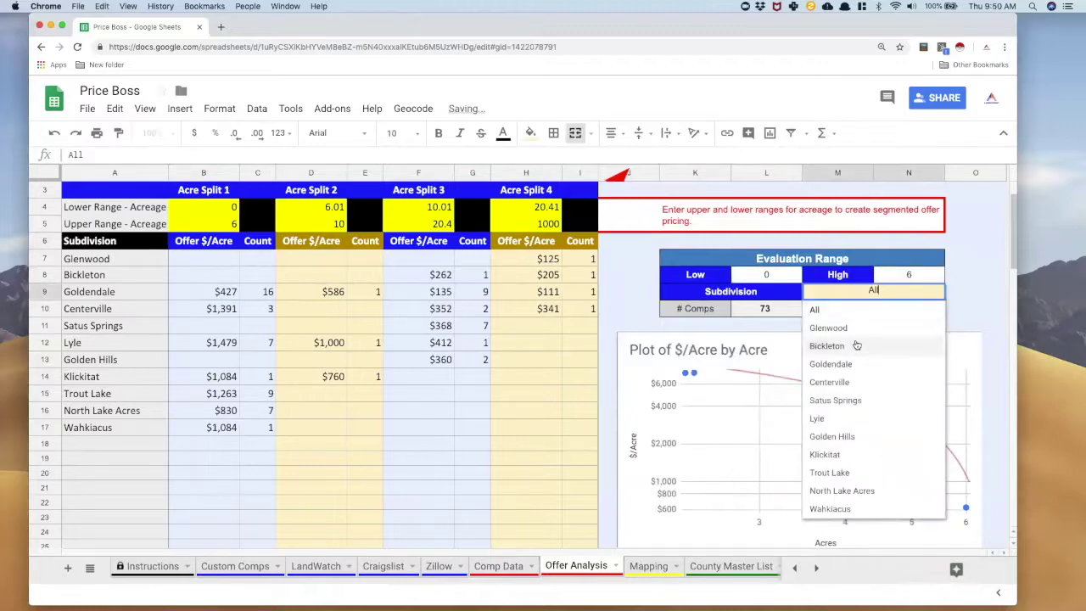
{"action": "left_click", "coordinate": [840, 364]}
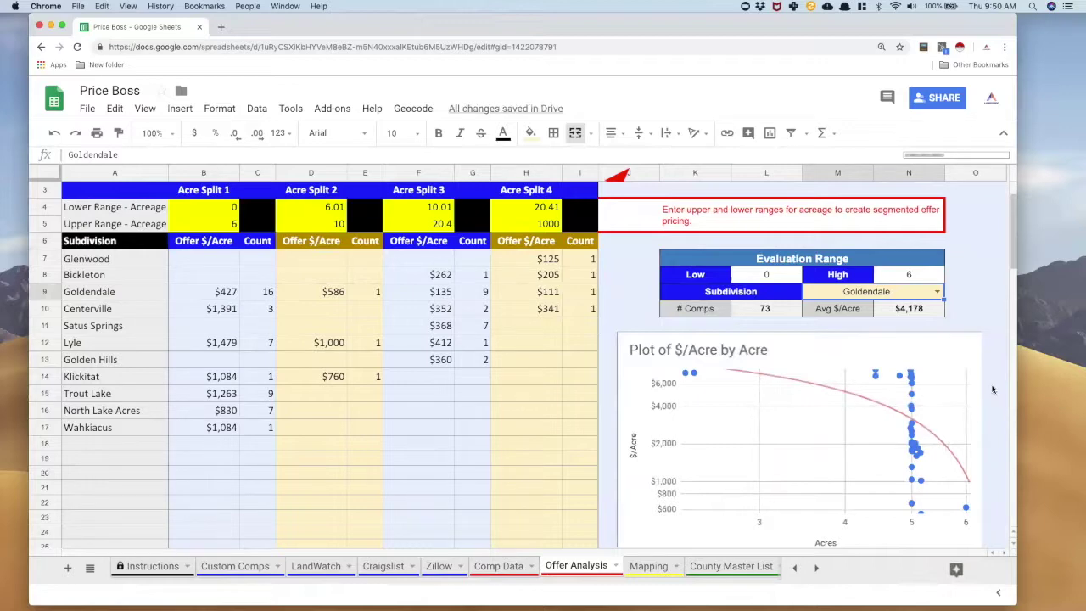
- Inspect a data point on the evaluation range scatterplot
{"action": "scroll", "coordinate": [996, 387], "scroll_direction": "down", "scroll_amount": 1}
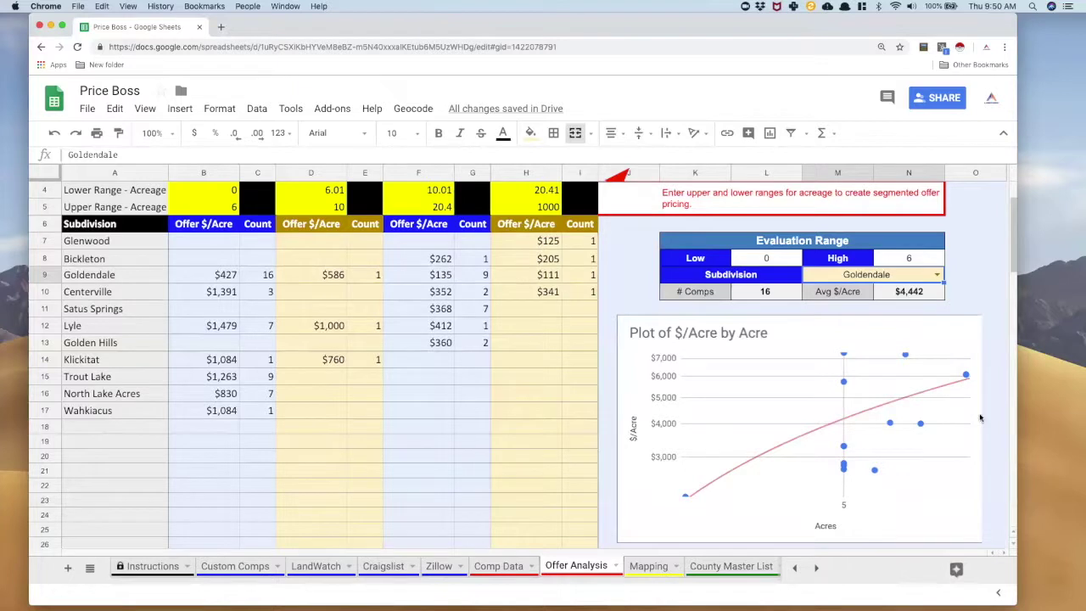
{"action": "left_click", "coordinate": [686, 496]}
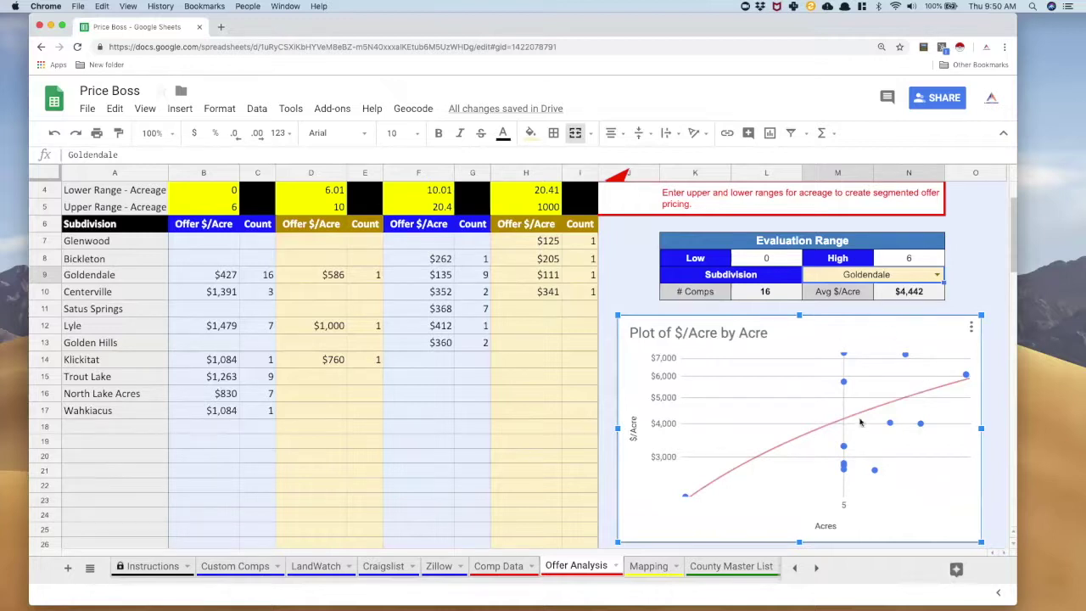
{"action": "mouse_move", "coordinate": [895, 414]}
- Set the Goldendale evaluation range to 10.01–20.40 acres and inspect a $/Acre scatterplot point
{"action": "left_click", "coordinate": [777, 263]}
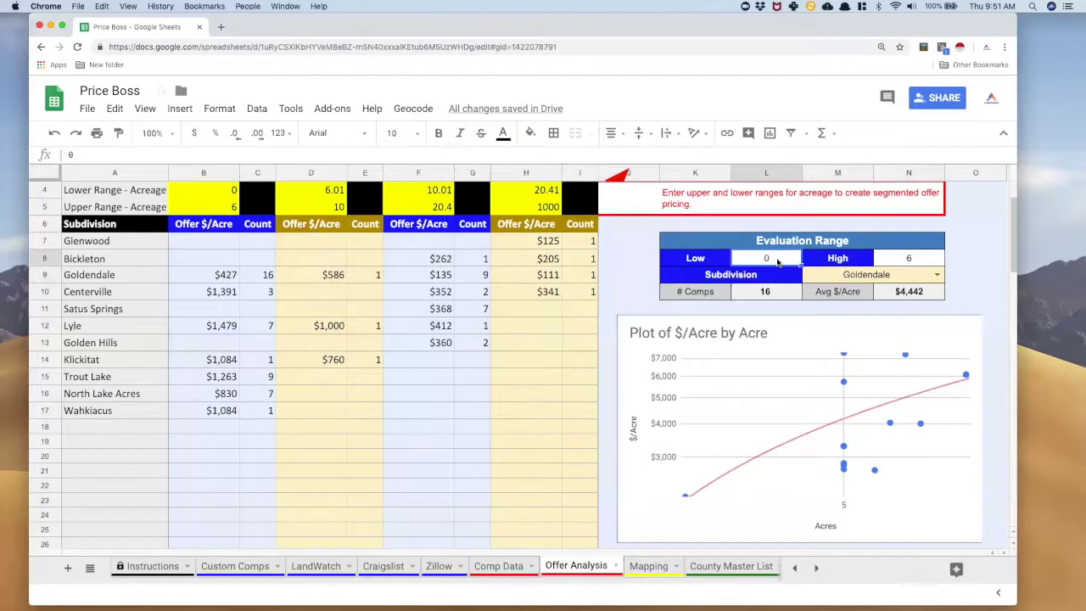
{"action": "type", "text": "10.01"}
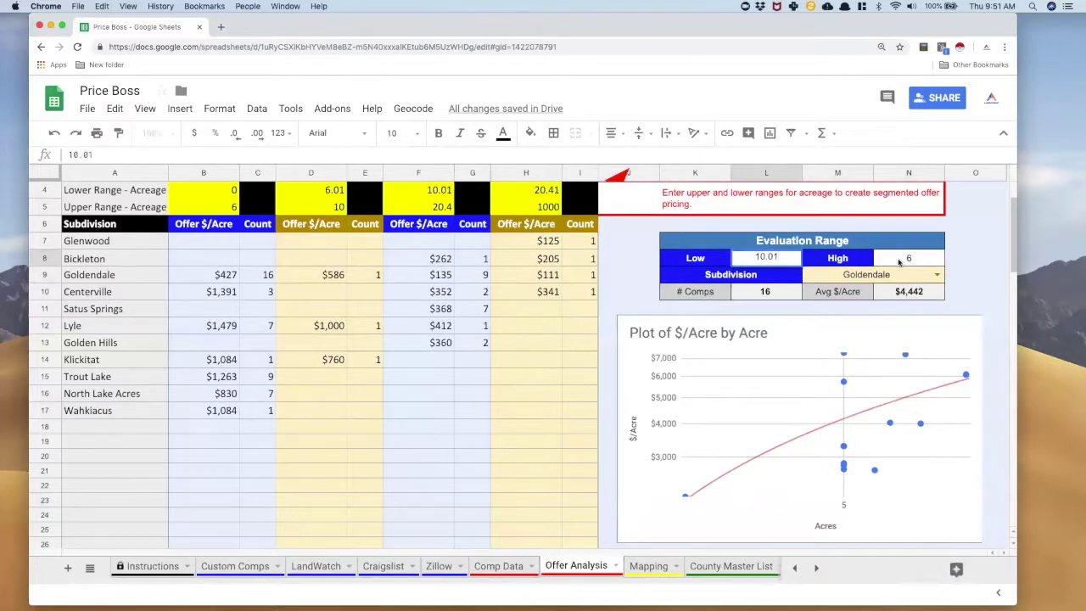
{"action": "left_click", "coordinate": [903, 260]}
{"action": "type", "text": "20.40"}
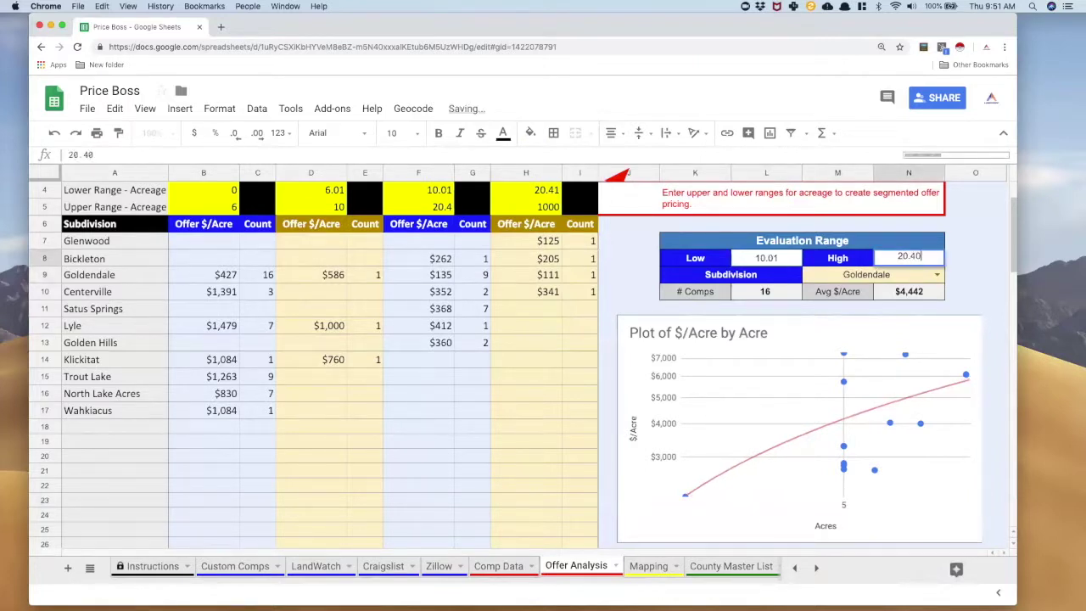
{"action": "key", "text": "Return"}
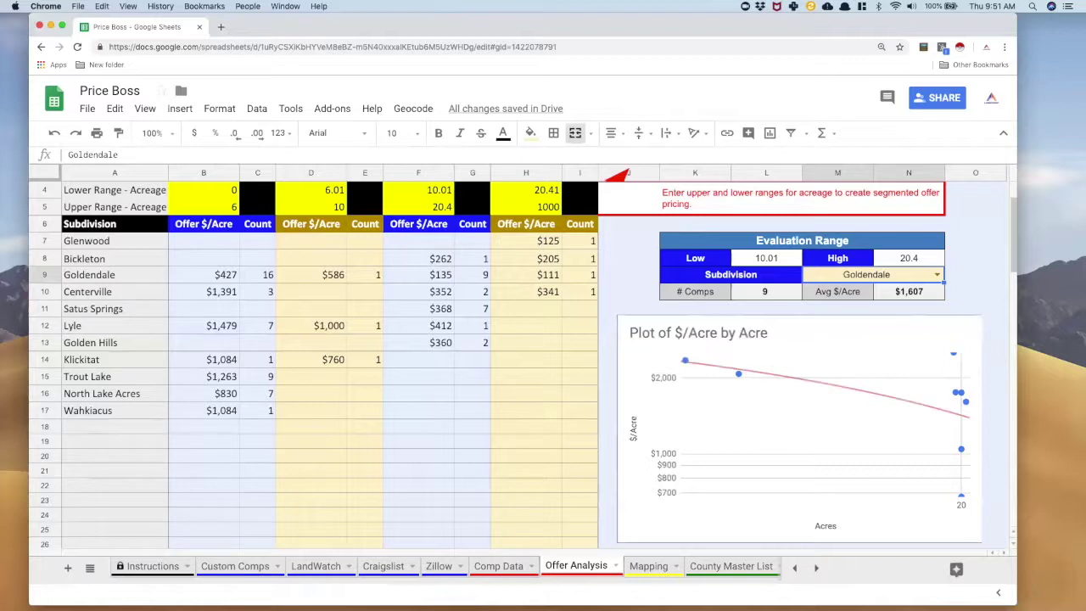
{"action": "left_click", "coordinate": [955, 378]}
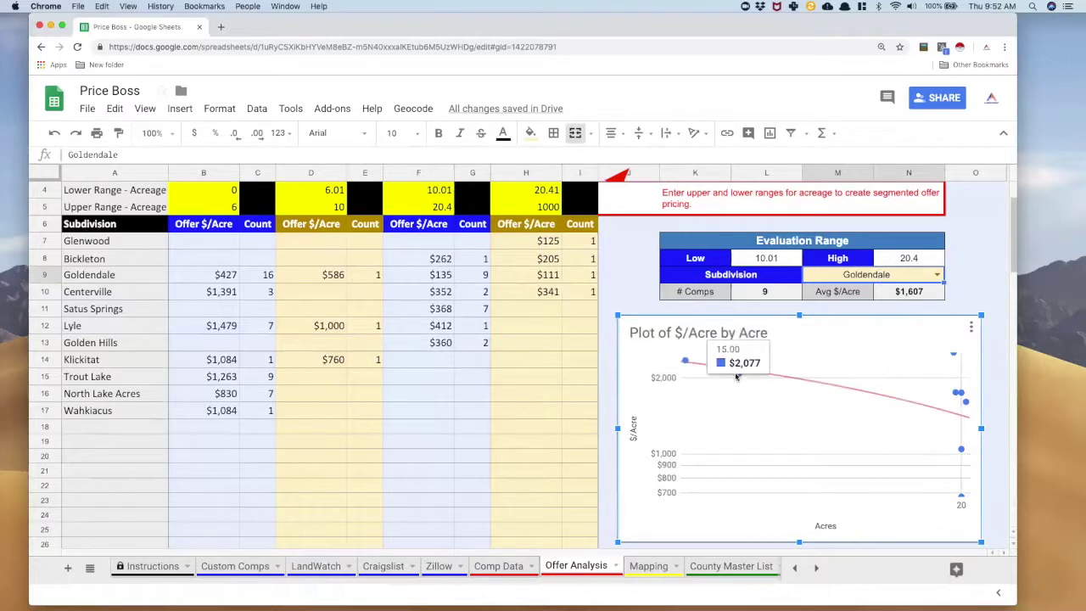
- Reset the evaluation range to 0–1000 acres across All subdivisions, then view the Comp Data sheet
{"action": "left_click", "coordinate": [767, 259]}
{"action": "type", "text": "0"}
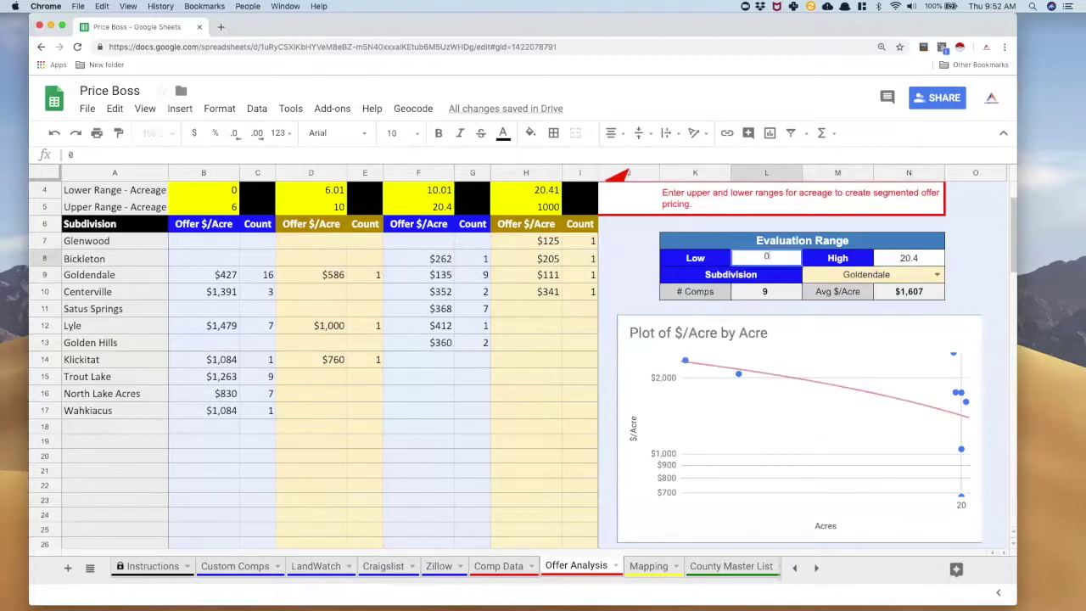
{"action": "left_click", "coordinate": [921, 259]}
{"action": "type", "text": "1000"}
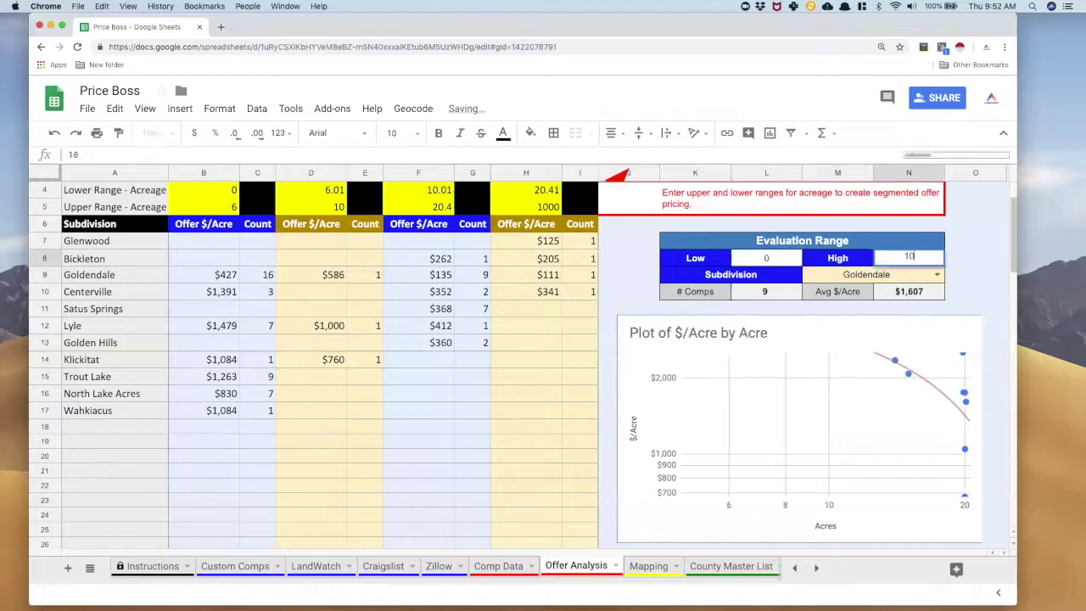
{"action": "left_click", "coordinate": [937, 276]}
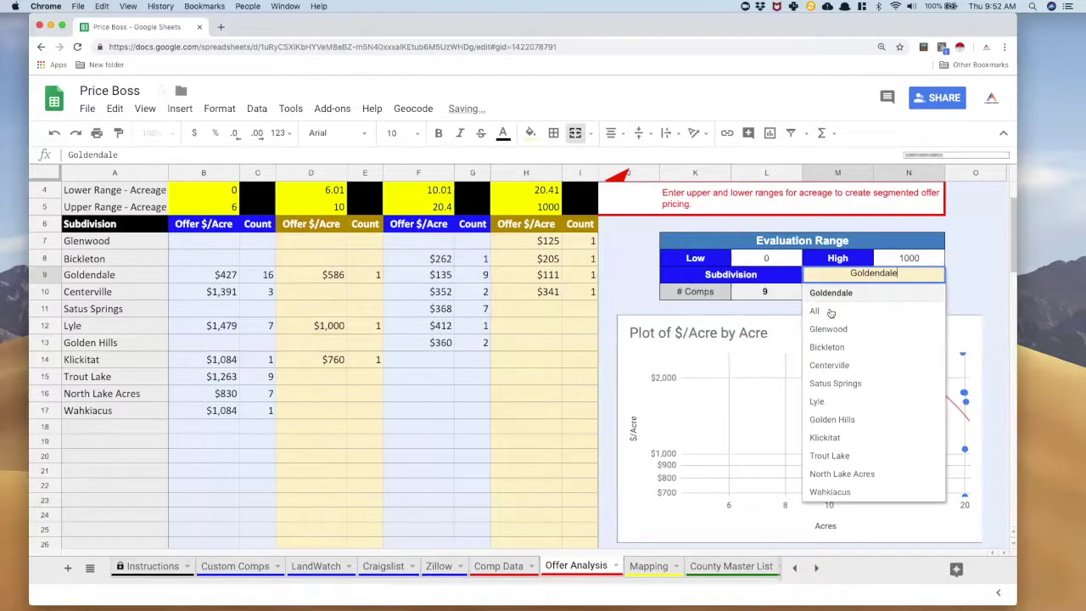
{"action": "left_click", "coordinate": [823, 312]}
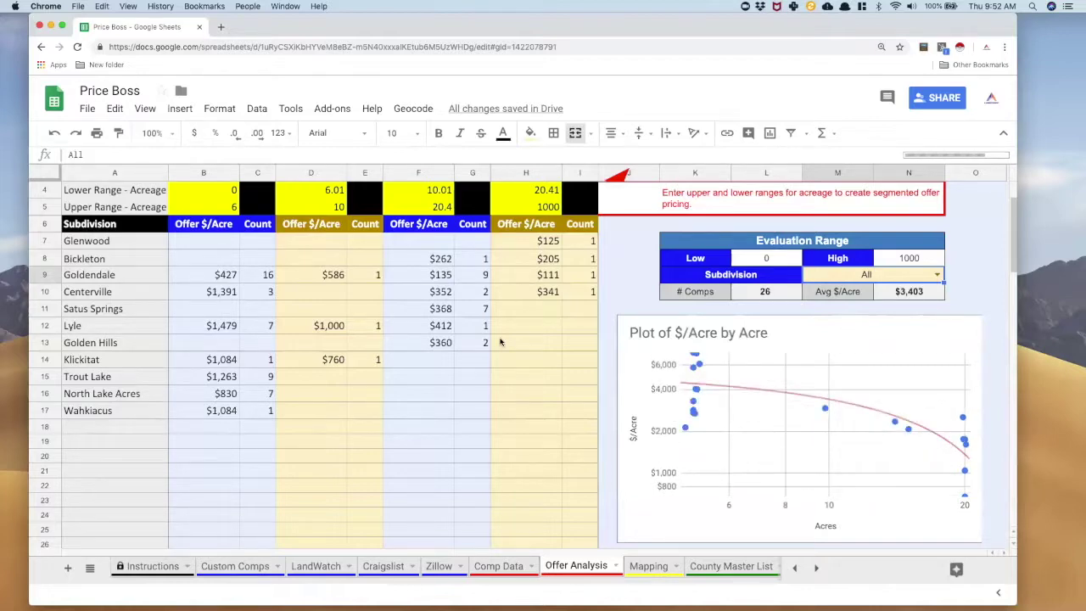
{"action": "scroll", "coordinate": [445, 400], "scroll_direction": "up", "scroll_amount": 2}
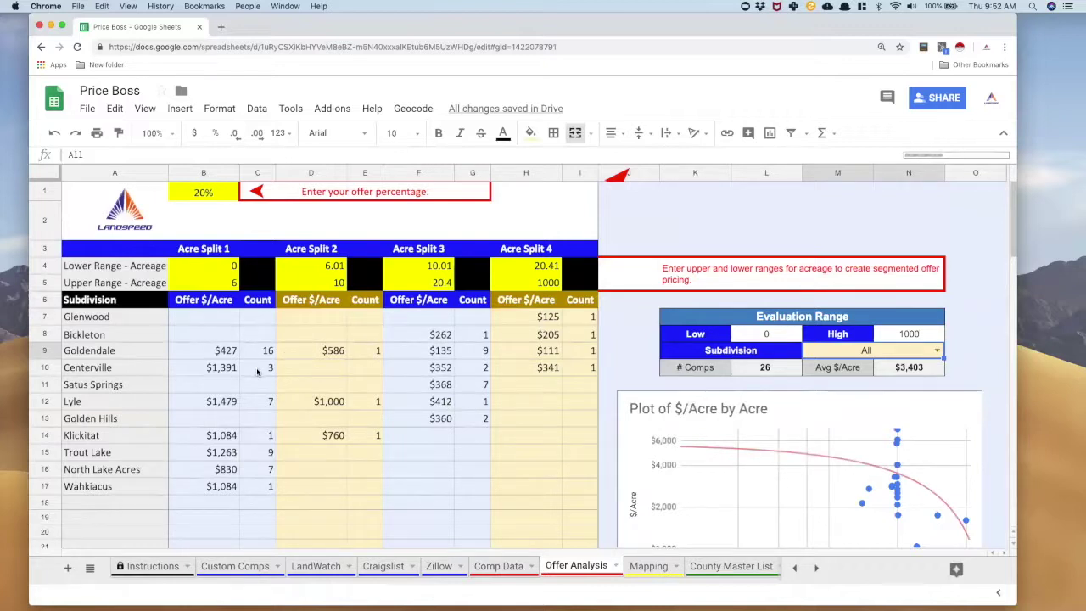
{"action": "left_click", "coordinate": [498, 566]}
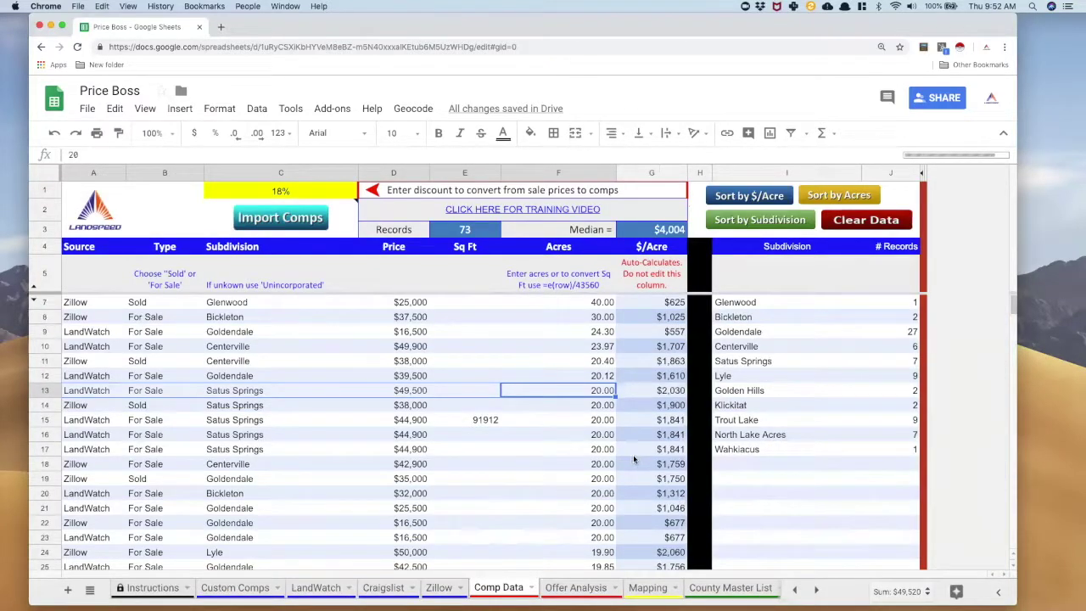
- Return to the Offer Analysis sheet and select the offer percentage cell B1
{"action": "left_click", "coordinate": [577, 588]}
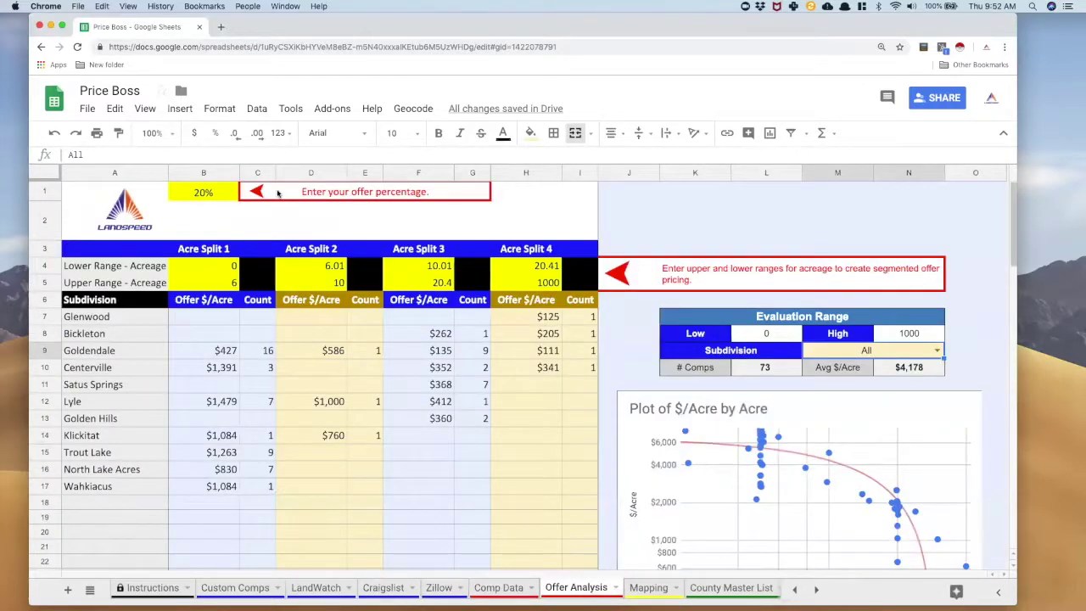
{"action": "left_click", "coordinate": [208, 194]}
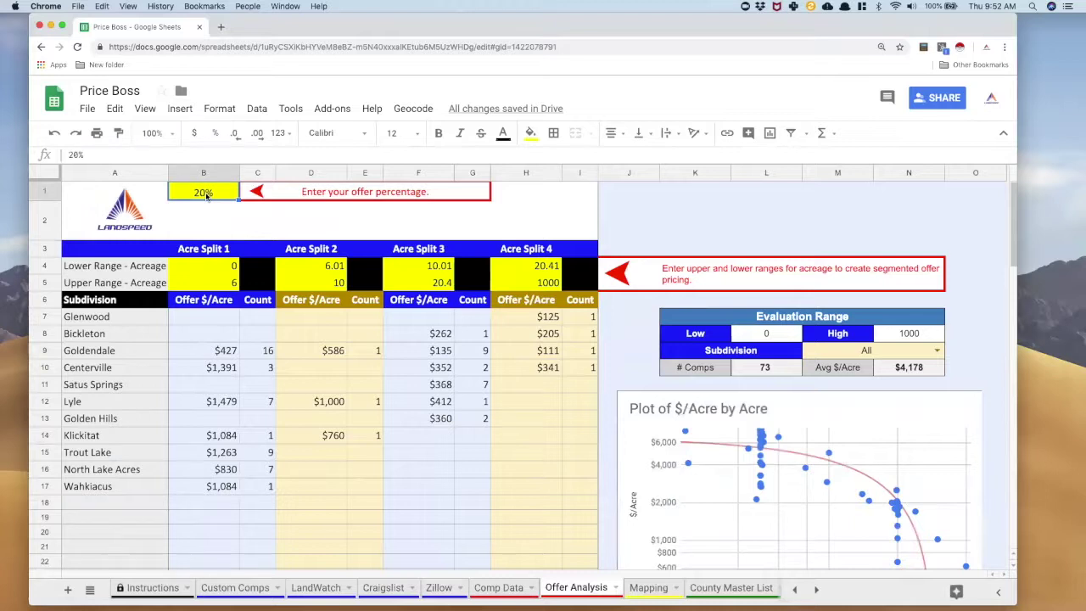
- Change the offer percentage to 18 and check Goldendale's split 2 offer formula referencing Comp Data
{"action": "type", "text": "18"}
{"action": "key", "text": "Return"}
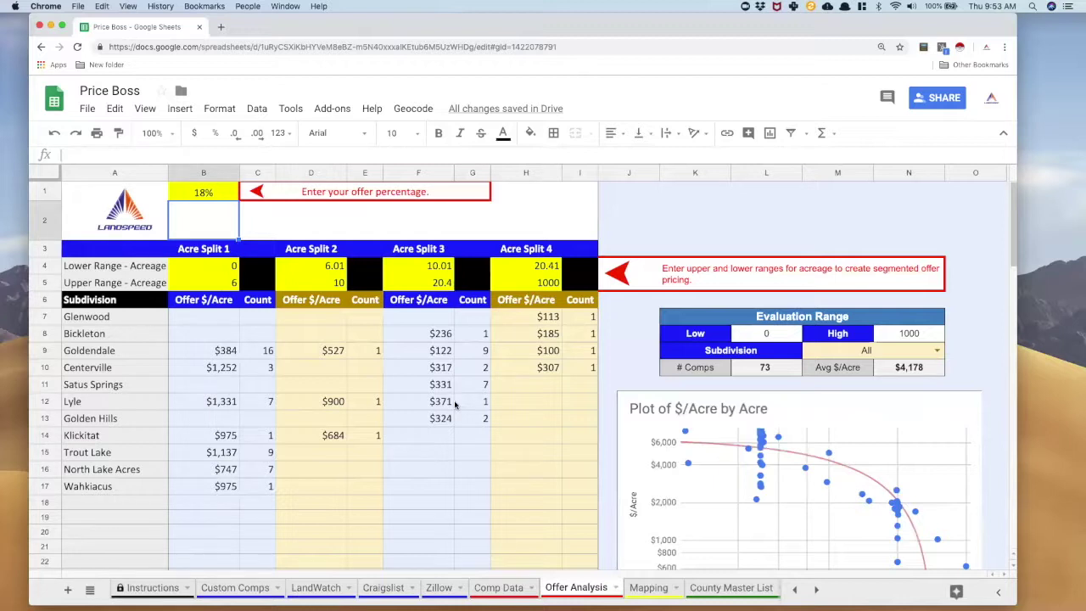
{"action": "left_click", "coordinate": [321, 353]}
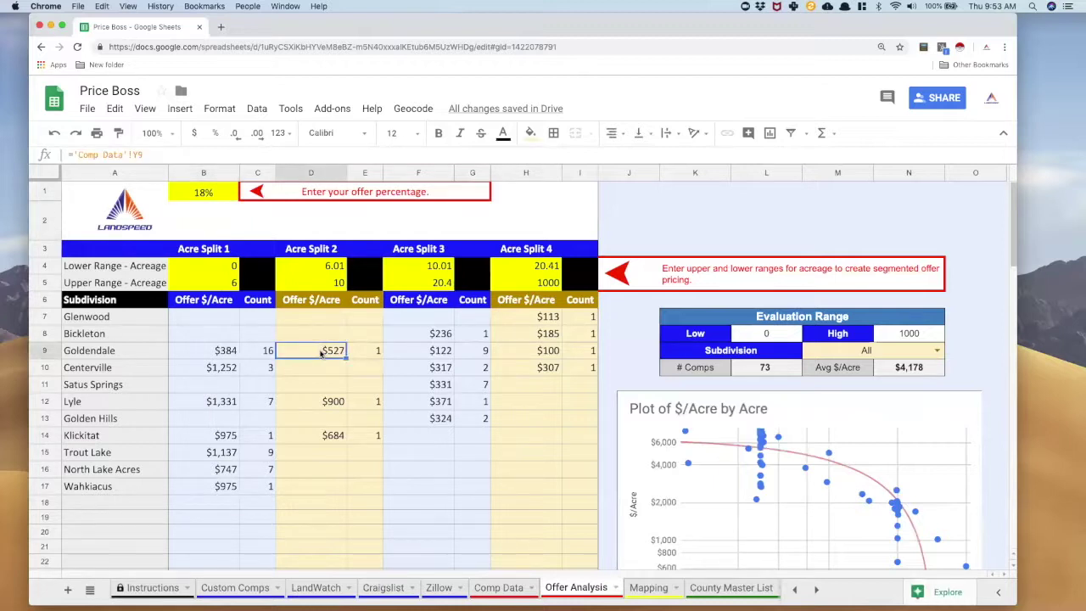